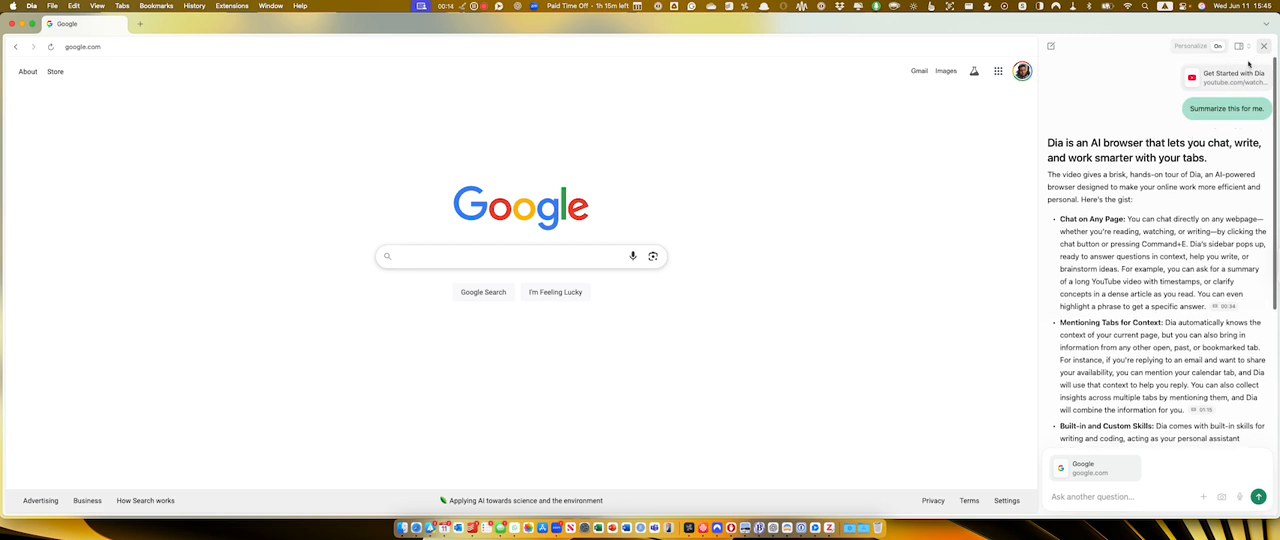
Start a new chat in the browser sidebar and review the personalization settings for its answers.
{"action": "scroll", "coordinate": [1149, 147], "scroll_direction": "down", "scroll_amount": 8}
{"action": "scroll", "coordinate": [1149, 147], "scroll_direction": "up", "scroll_amount": 8}
{"action": "left_click", "coordinate": [1051, 46]}
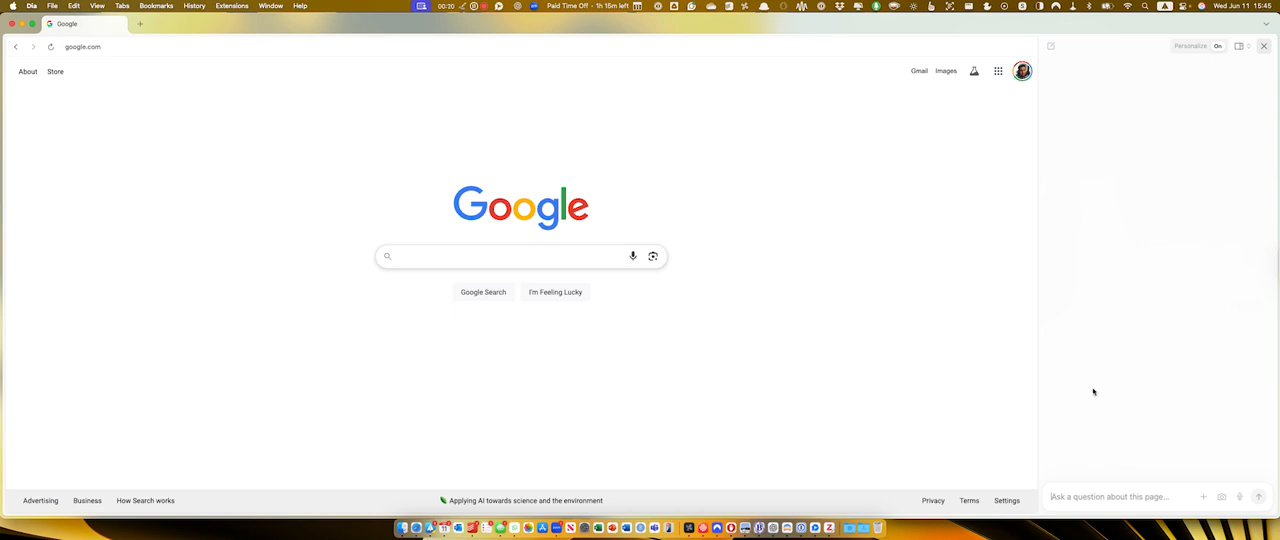
{"action": "left_click", "coordinate": [1204, 49]}
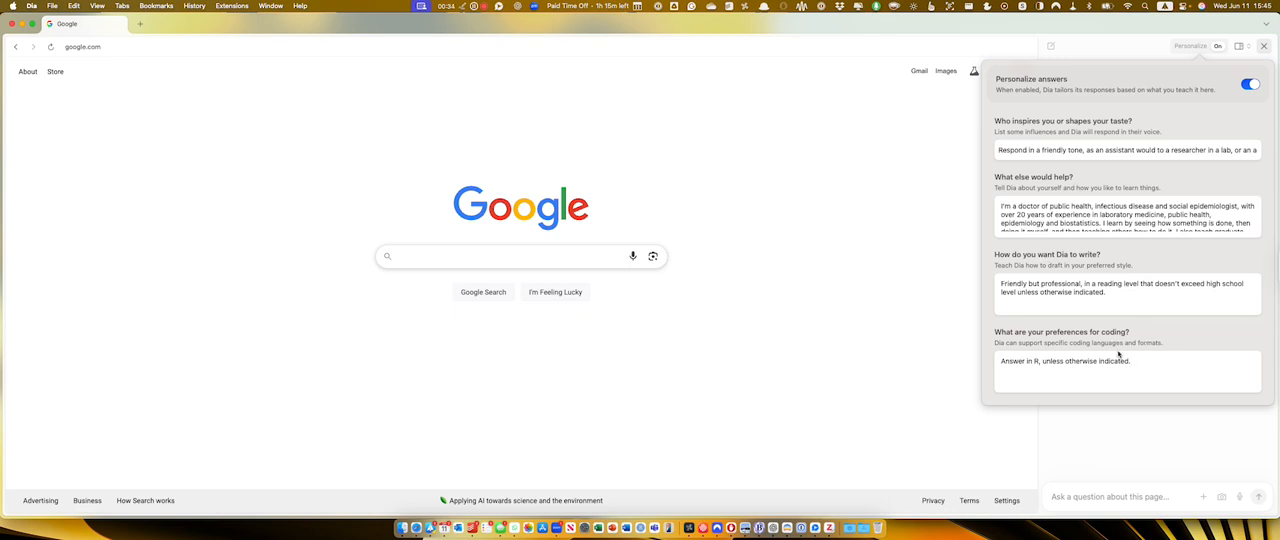
{"action": "left_click", "coordinate": [1197, 47]}
Switch the chat to a floating window, move it over the page, and return it to the sidebar layout.
{"action": "left_click", "coordinate": [1241, 46]}
{"action": "left_click", "coordinate": [1224, 55]}
{"action": "left_click_drag", "start_coordinate": [1138, 160], "coordinate": [931, 123]}
{"action": "left_click", "coordinate": [1022, 123]}
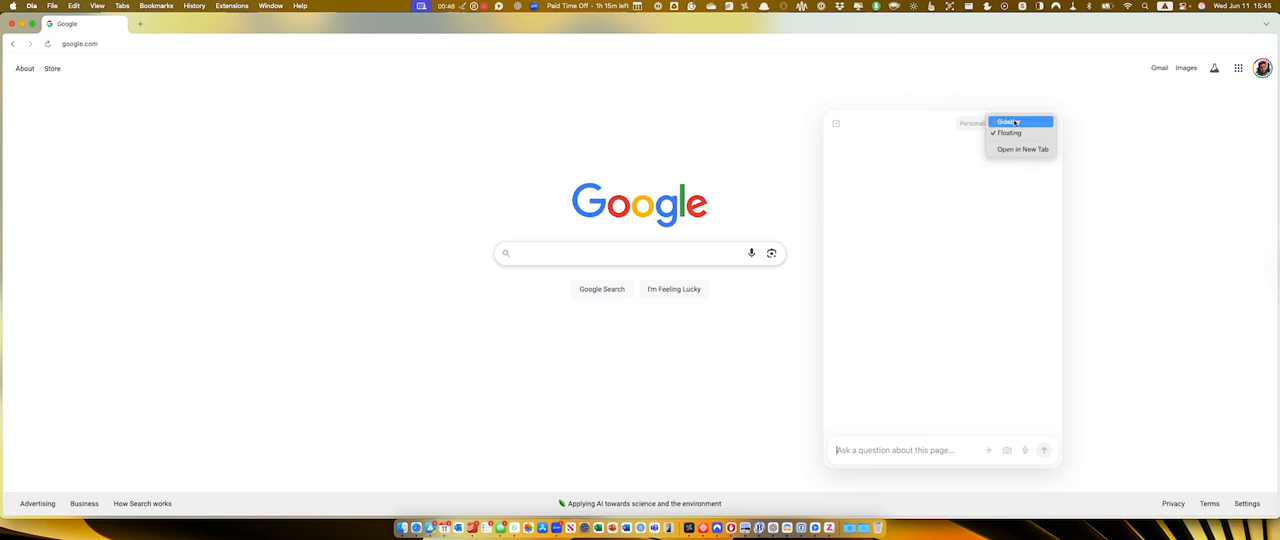
{"action": "left_click", "coordinate": [1018, 122]}
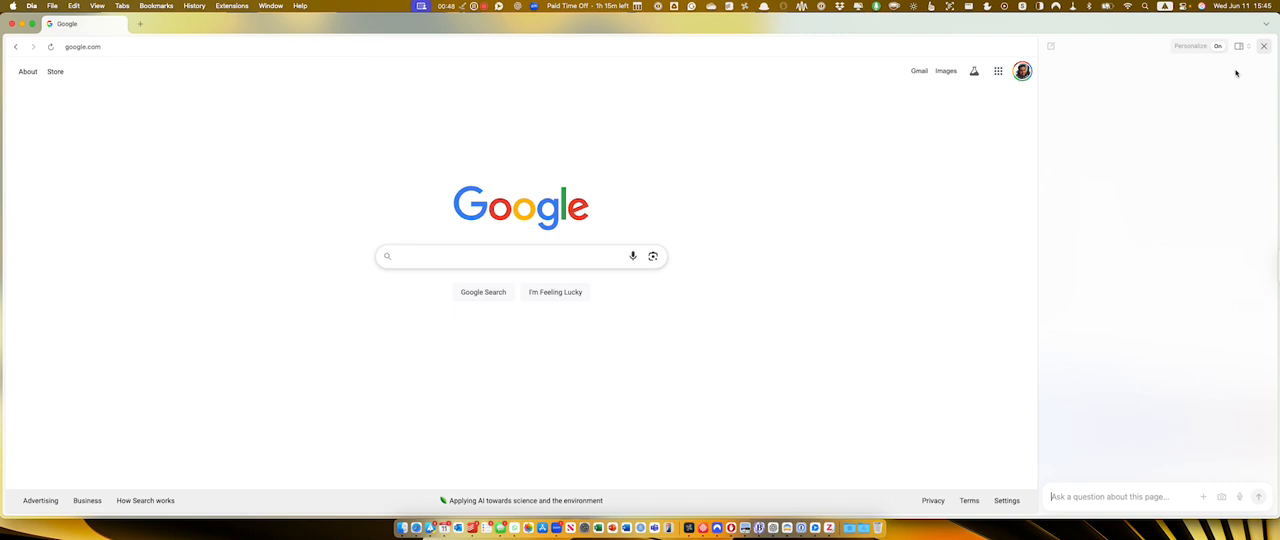
Open news.google.com in the current tab.
{"action": "left_click", "coordinate": [1155, 500]}
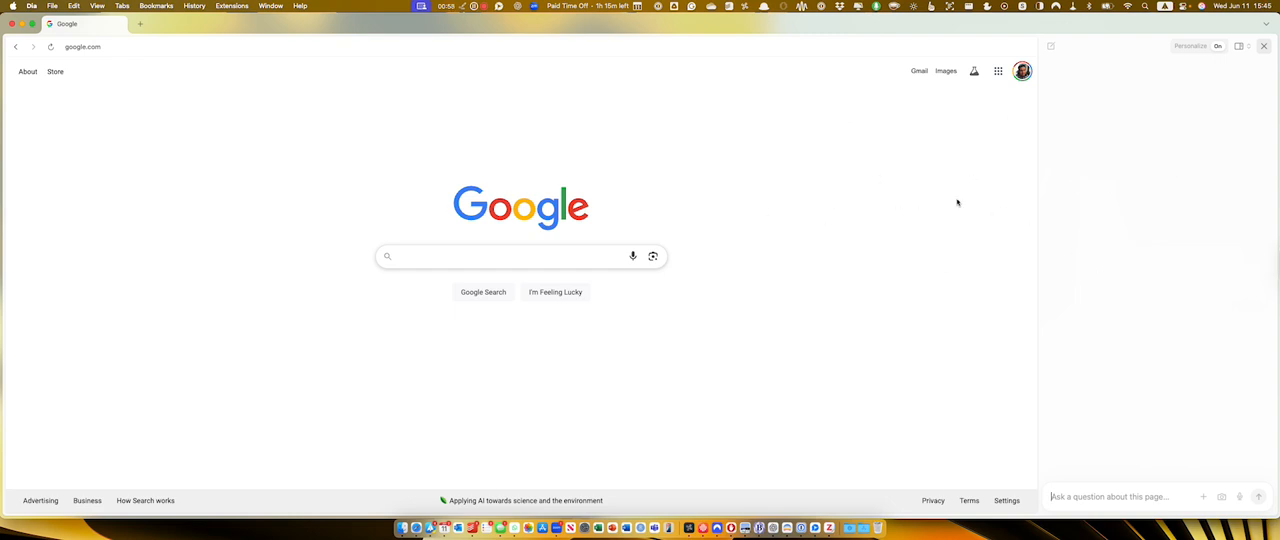
{"action": "left_click", "coordinate": [448, 260]}
{"action": "left_click", "coordinate": [352, 119]}
{"action": "key", "text": "super+l"}
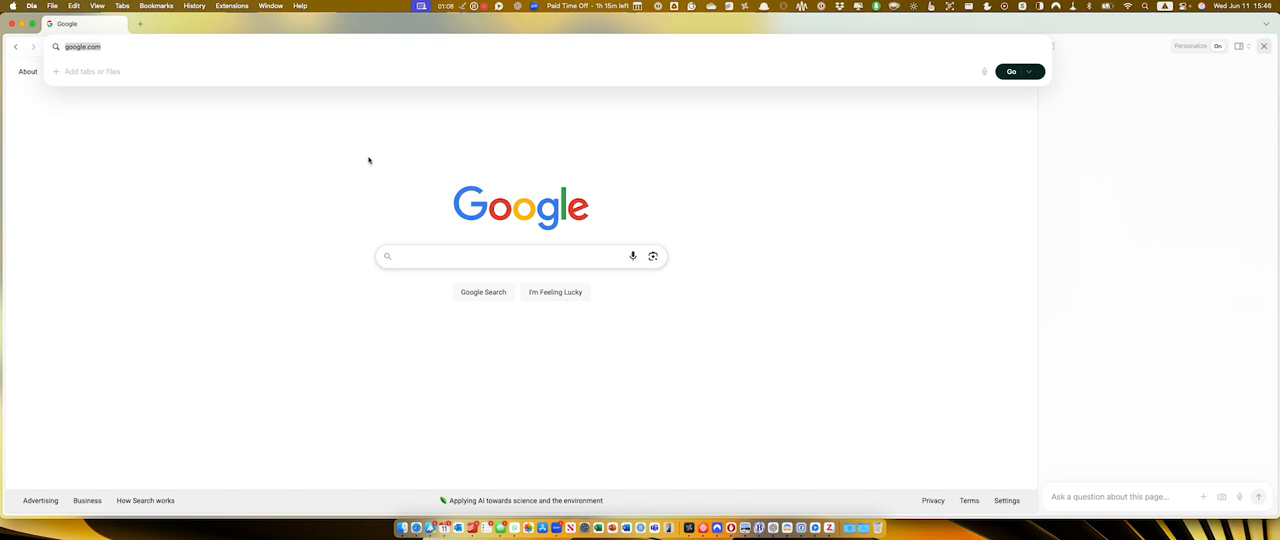
{"action": "type", "text": "news.google.com"}
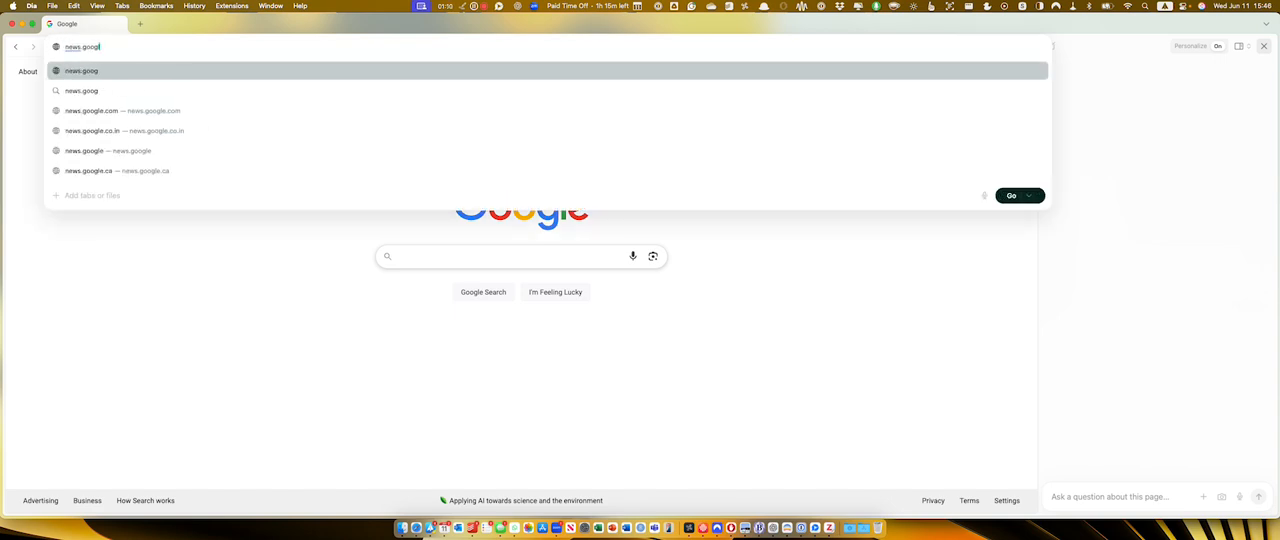
{"action": "key", "text": "Return"}
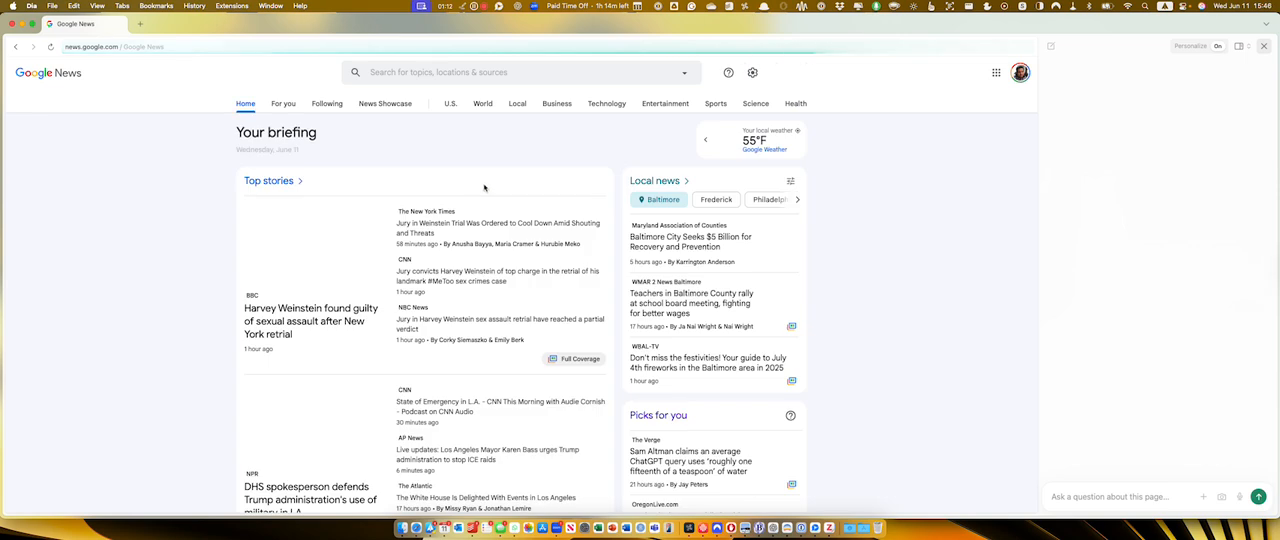
Search Google News for "Public Health" and open the article "CDC backtracks on layoffs, rehires more than 400 people".
{"action": "left_click", "coordinate": [443, 72]}
{"action": "type", "text": "Public Health"}
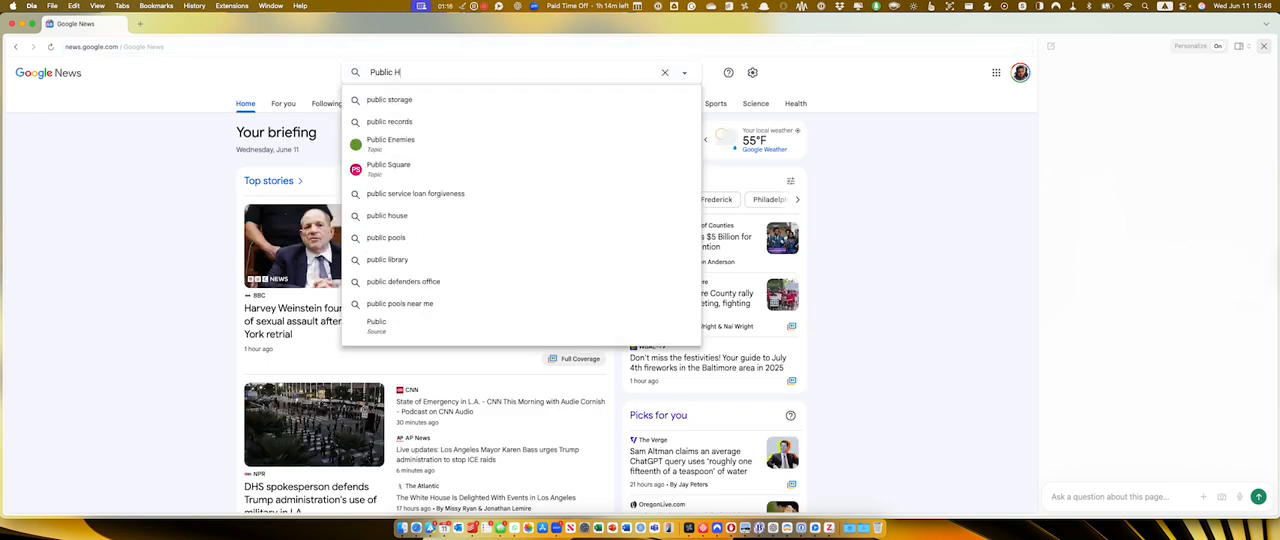
{"action": "key", "text": "Return"}
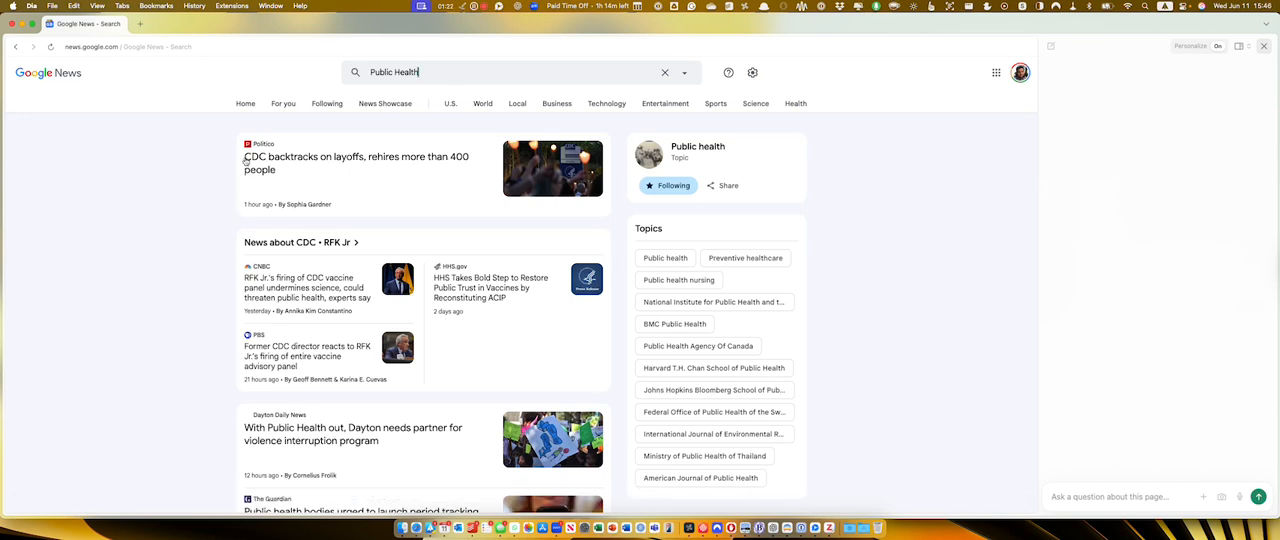
{"action": "left_click", "coordinate": [300, 162]}
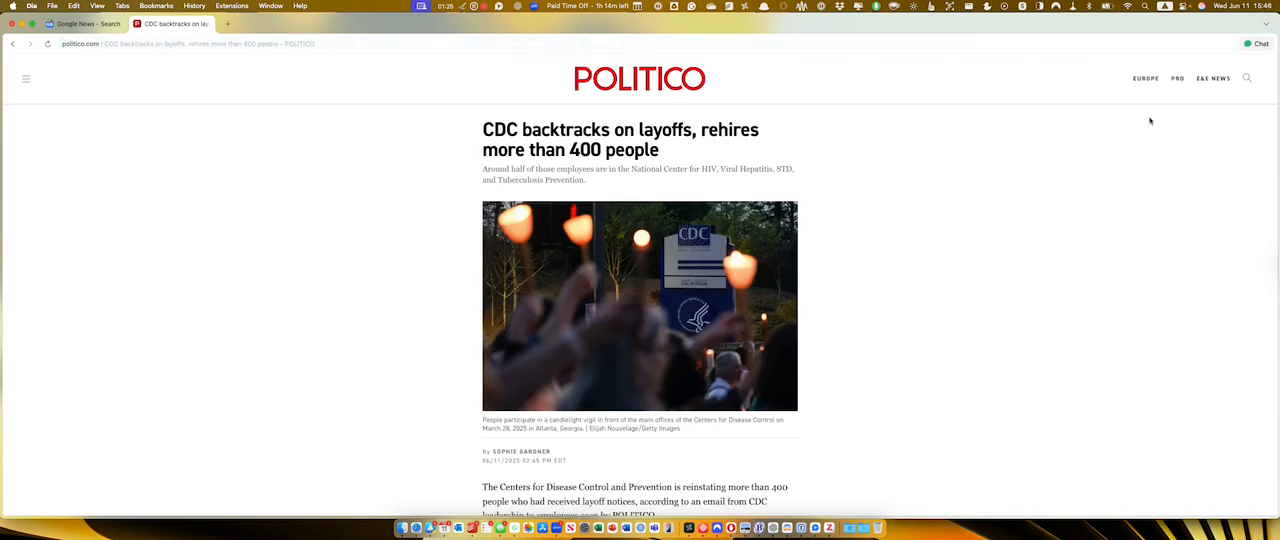
Open the chat beside the Politico article and send the prompt "Summarize this article for me.".
{"action": "key", "text": "super+e"}
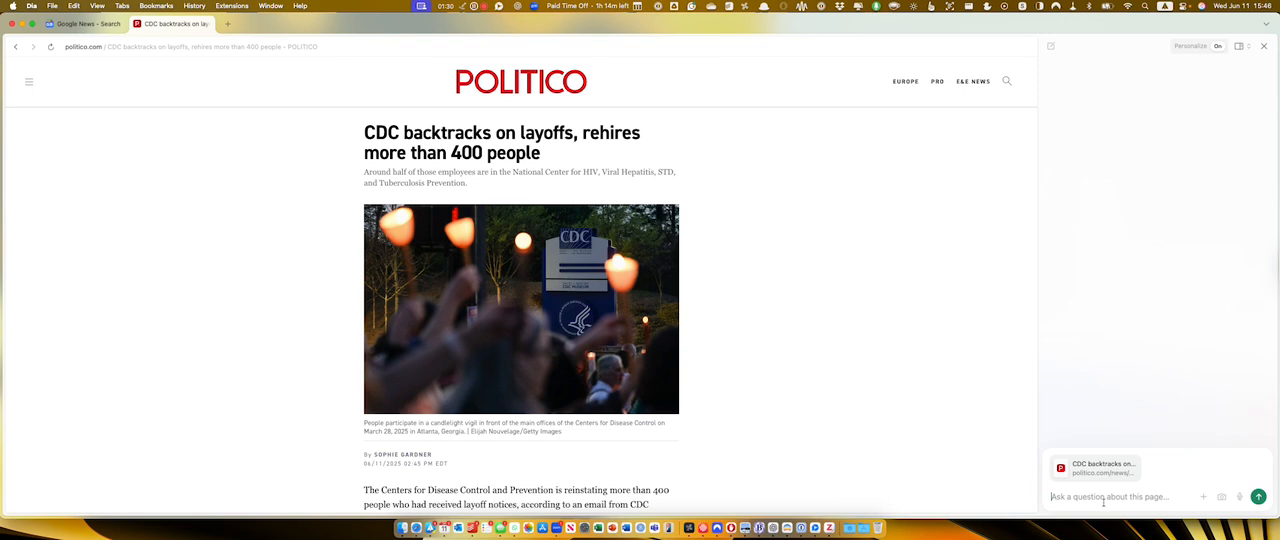
{"action": "type", "text": "Su"}
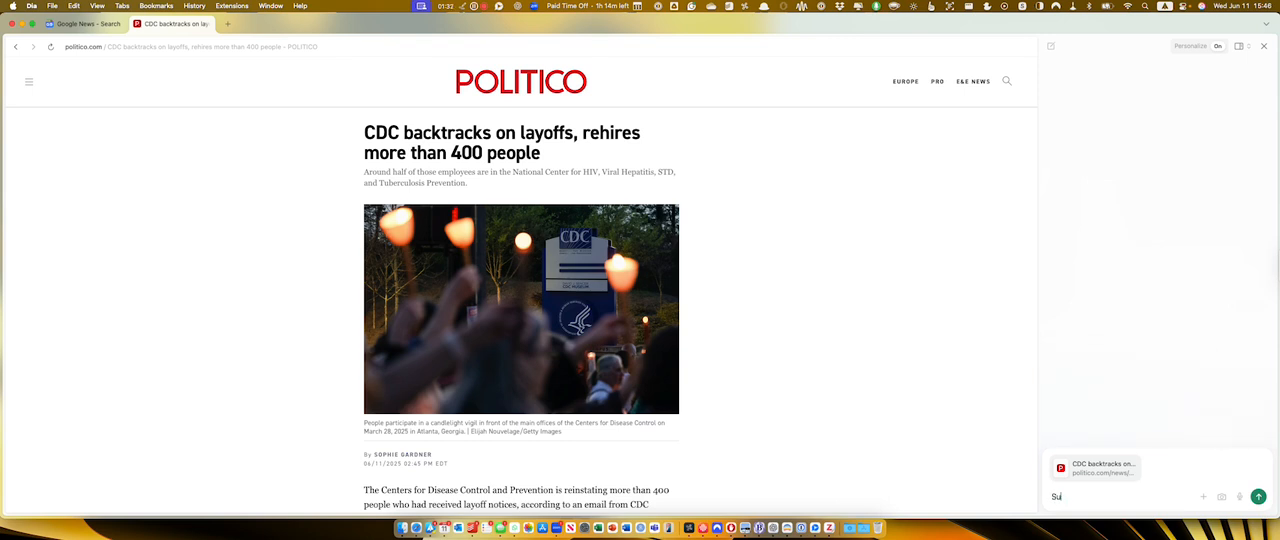
{"action": "type", "text": "mmarize this article for me."}
{"action": "key", "text": "Return"}
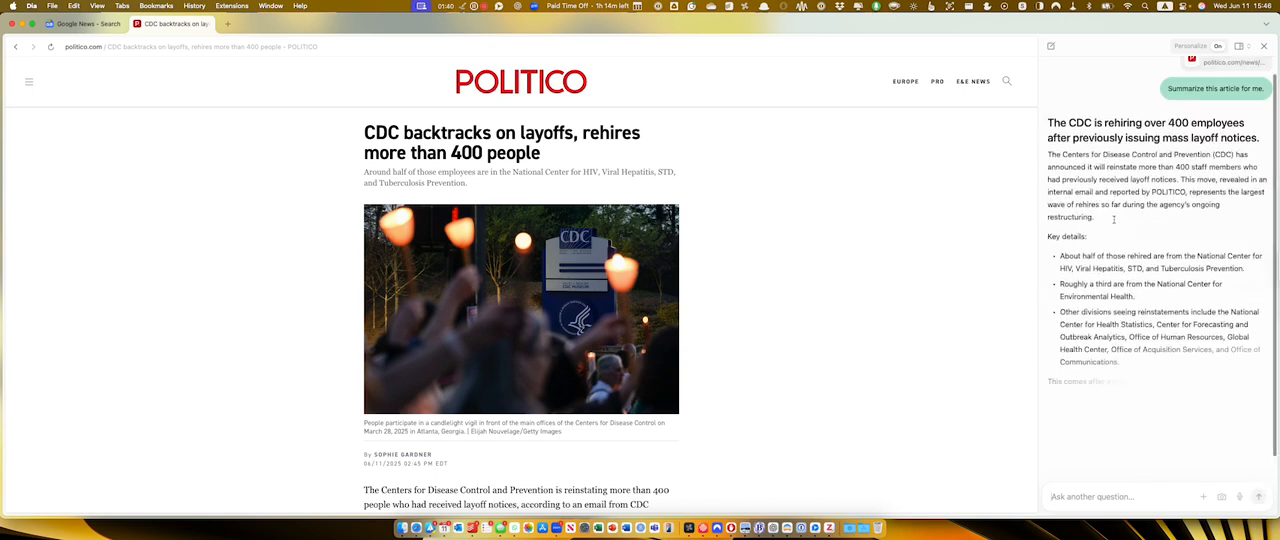
Read the summary and send the follow-up prompt "Create a social media post for LinkedIn based on this article.".
{"action": "scroll", "coordinate": [1115, 256], "scroll_direction": "up", "scroll_amount": 1}
{"action": "scroll", "coordinate": [1115, 256], "scroll_direction": "down", "scroll_amount": 1}
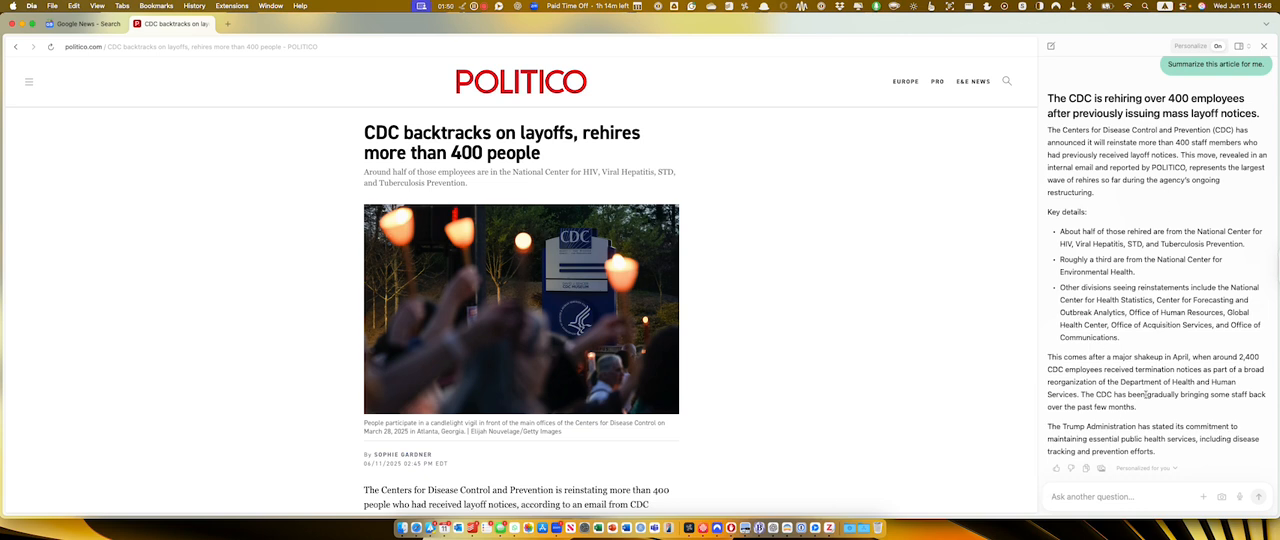
{"action": "scroll", "coordinate": [790, 317], "scroll_direction": "down", "scroll_amount": 2}
{"action": "scroll", "coordinate": [790, 317], "scroll_direction": "up", "scroll_amount": 2}
{"action": "type", "text": "Create a social media post for L"}
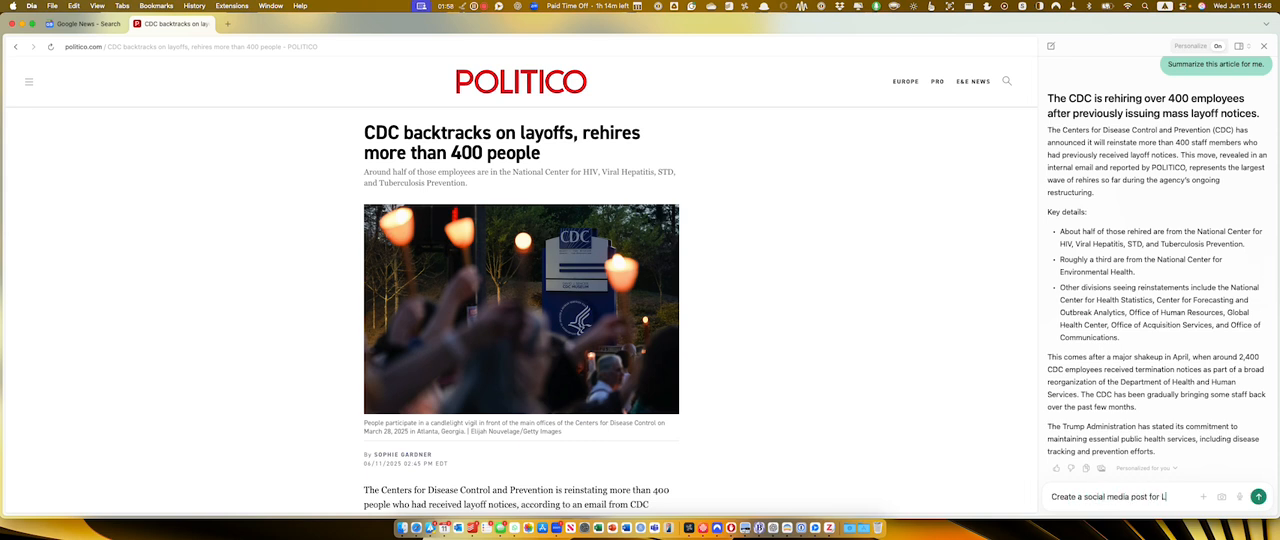
{"action": "type", "text": "inkedIn based on this"}
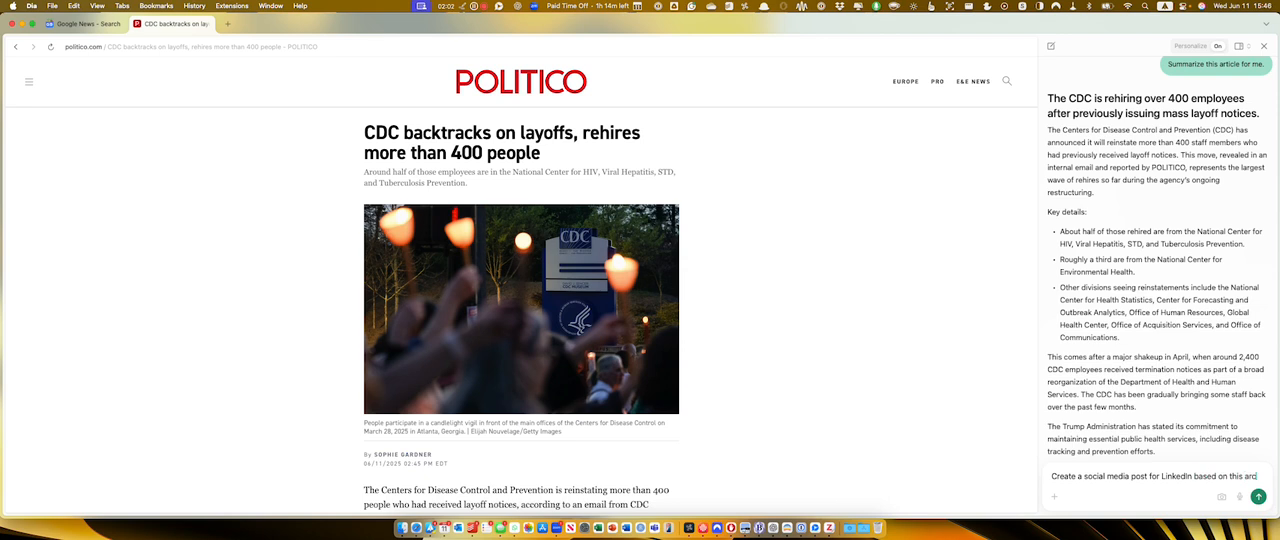
{"action": "type", "text": " article."}
{"action": "key", "text": "Return"}
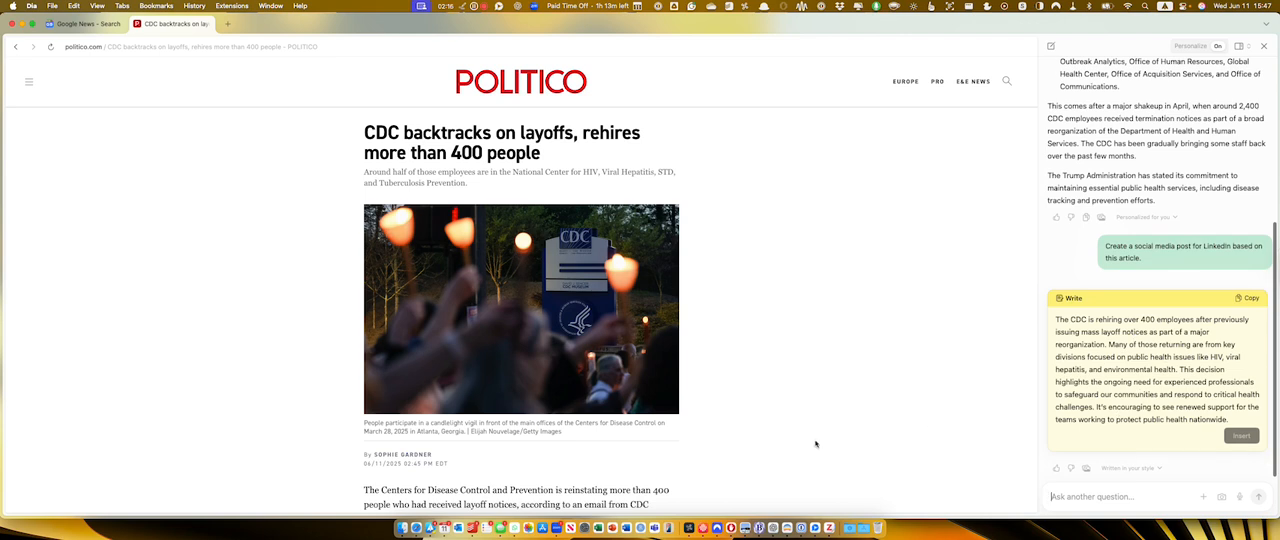
Read through the Politico article from headline to footer to compare it with the generated LinkedIn post.
{"action": "scroll", "coordinate": [815, 445], "scroll_direction": "down", "scroll_amount": 10}
{"action": "scroll", "coordinate": [815, 445], "scroll_direction": "up", "scroll_amount": 2}
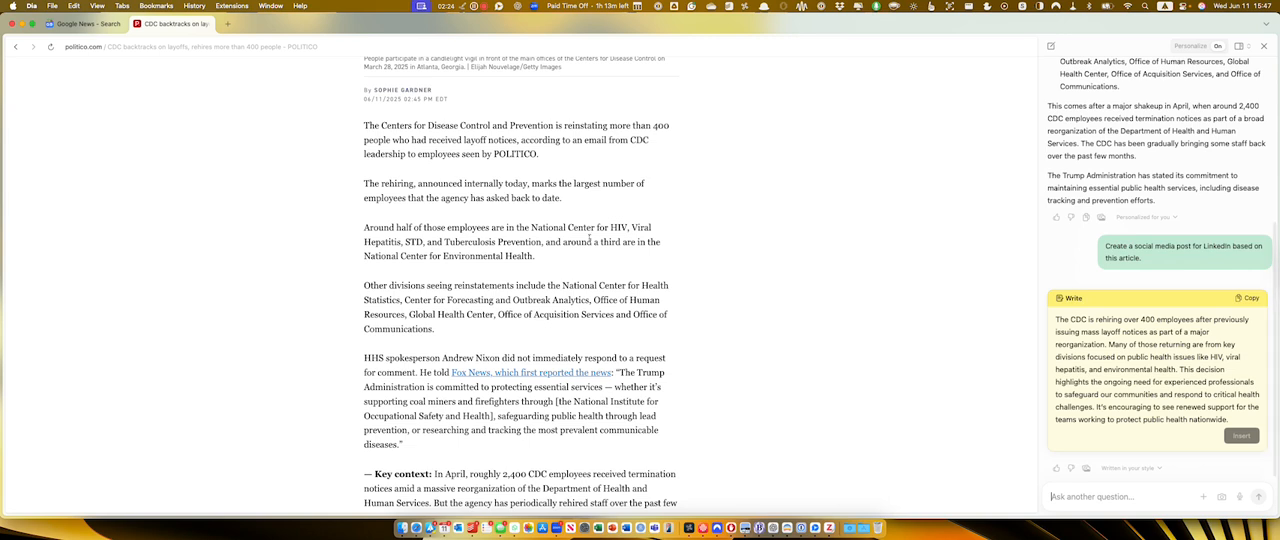
{"action": "scroll", "coordinate": [600, 268], "scroll_direction": "down", "scroll_amount": 5}
{"action": "scroll", "coordinate": [600, 260], "scroll_direction": "down", "scroll_amount": 3}
{"action": "scroll", "coordinate": [606, 260], "scroll_direction": "up", "scroll_amount": 15}
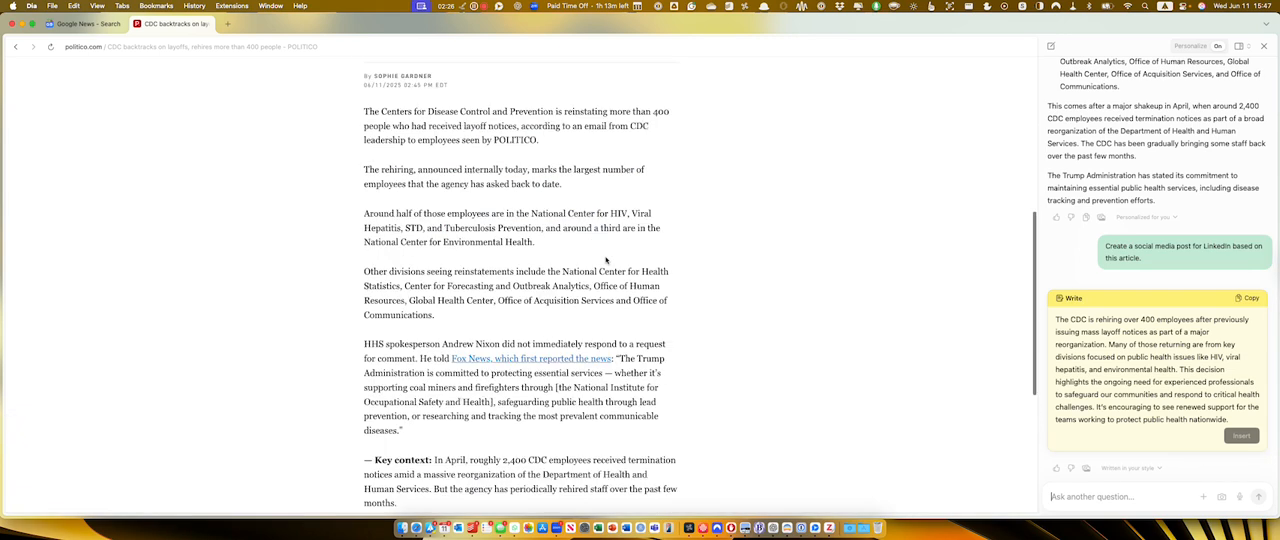
{"action": "scroll", "coordinate": [606, 260], "scroll_direction": "down", "scroll_amount": 15}
{"action": "scroll", "coordinate": [606, 260], "scroll_direction": "up", "scroll_amount": 15}
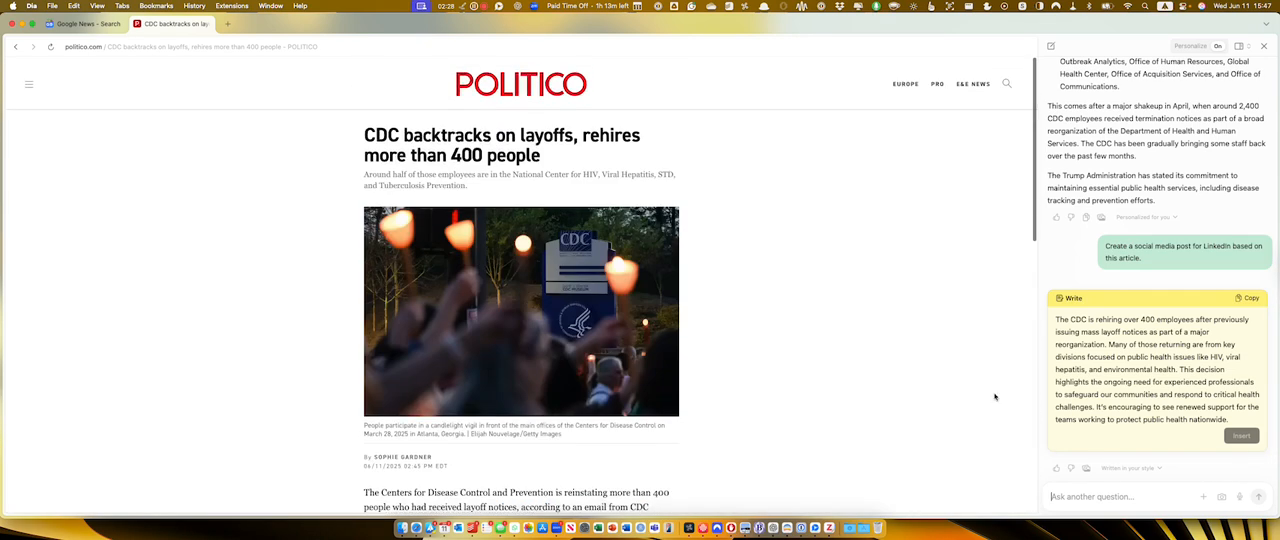
{"action": "scroll", "coordinate": [712, 304], "scroll_direction": "down", "scroll_amount": 9}
{"action": "scroll", "coordinate": [712, 304], "scroll_direction": "down", "scroll_amount": 5}
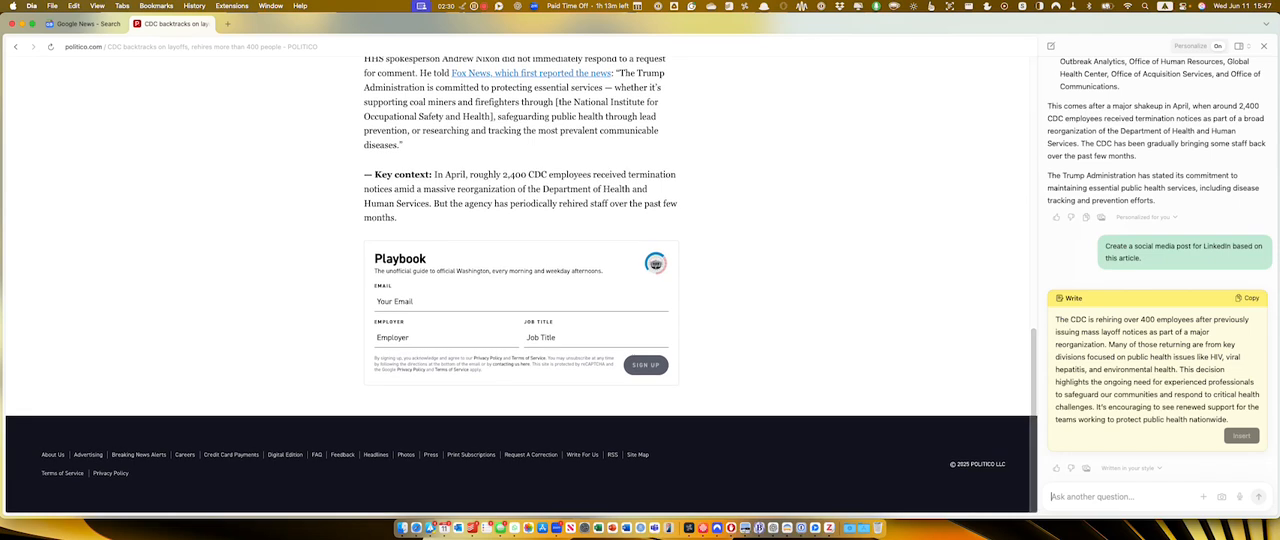
{"action": "scroll", "coordinate": [537, 174], "scroll_direction": "up", "scroll_amount": 15}
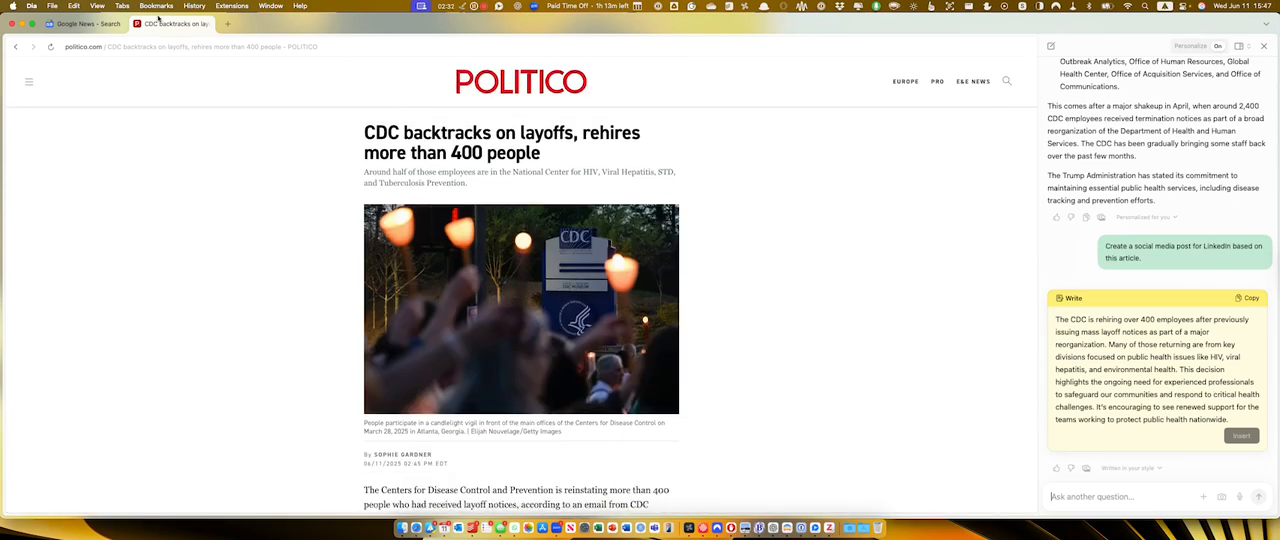
Create a blank Google Docs document in a new tab using the address docs.new.
{"action": "left_click", "coordinate": [228, 24]}
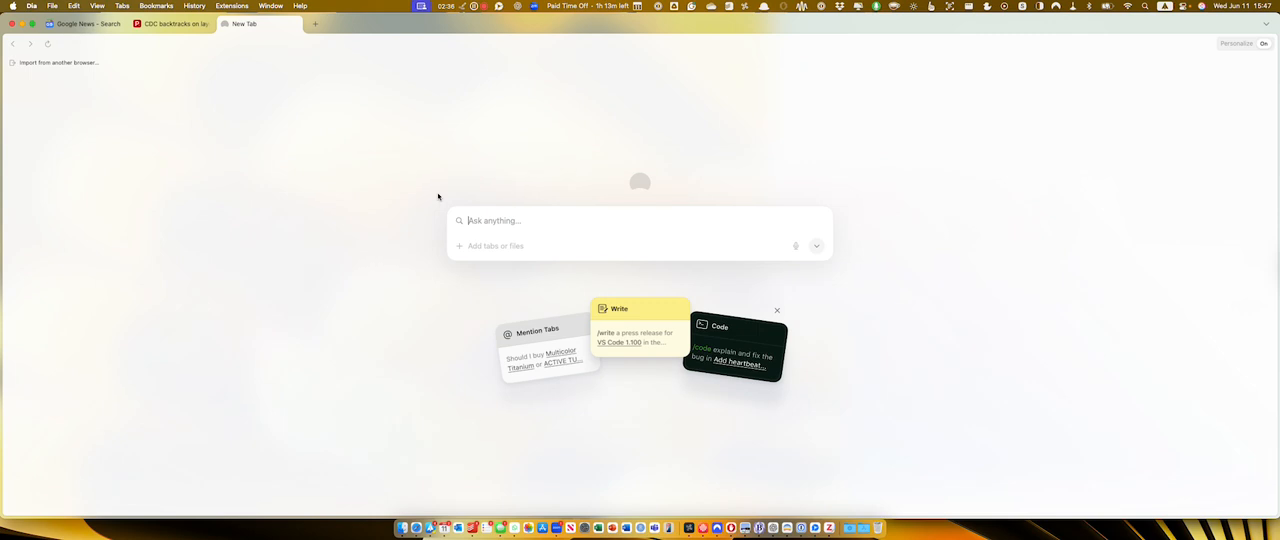
{"action": "type", "text": "dc"}
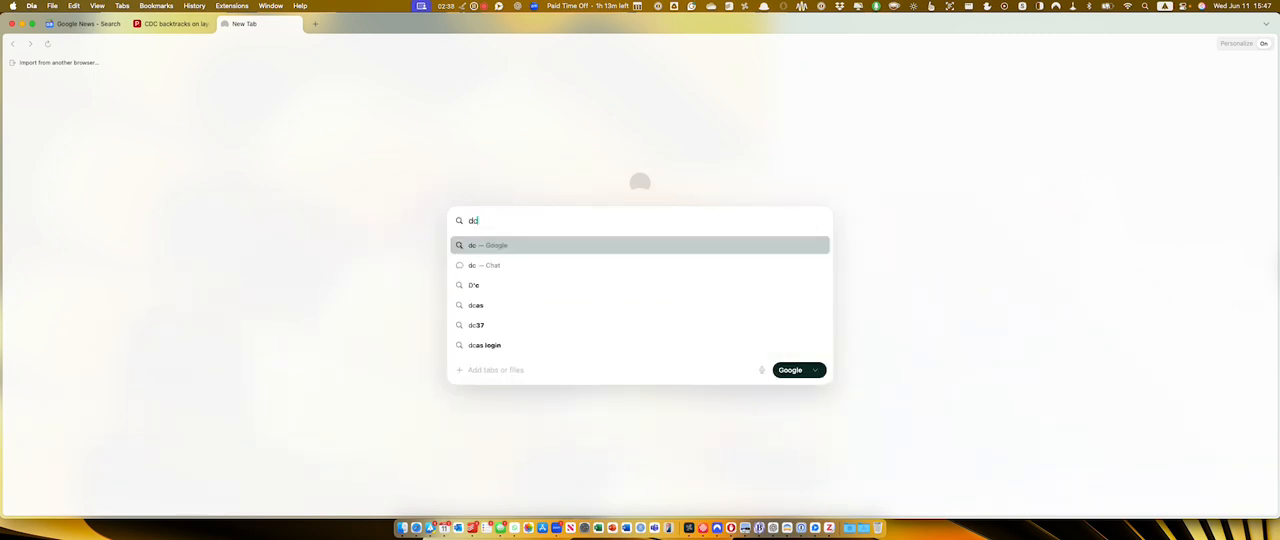
{"action": "key", "text": "BackSpace"}
{"action": "key", "text": "BackSpace"}
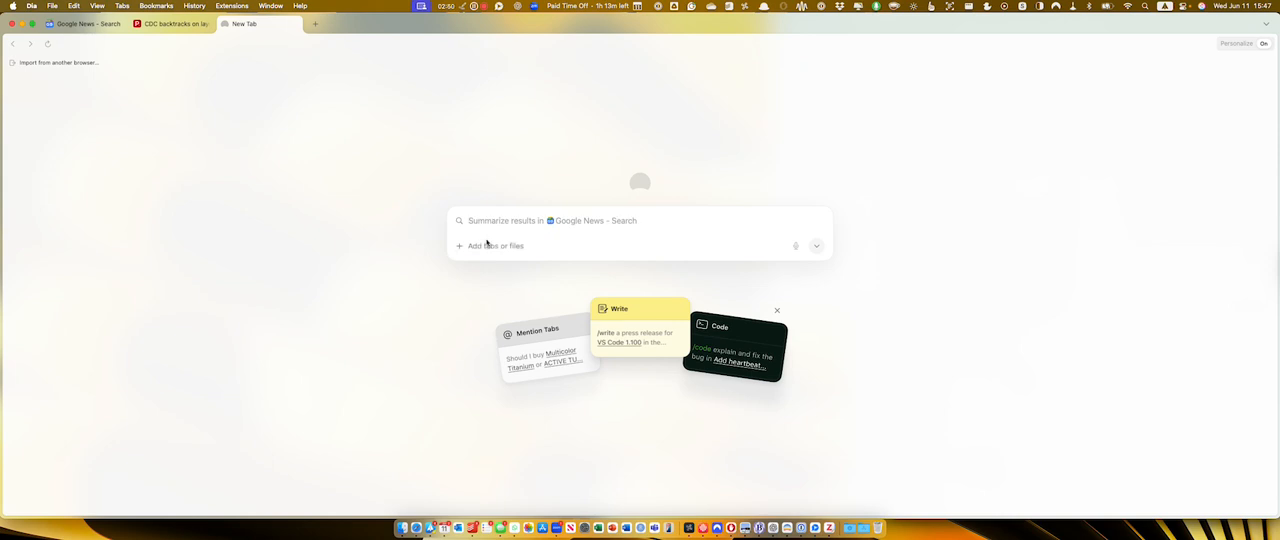
{"action": "type", "text": "d"}
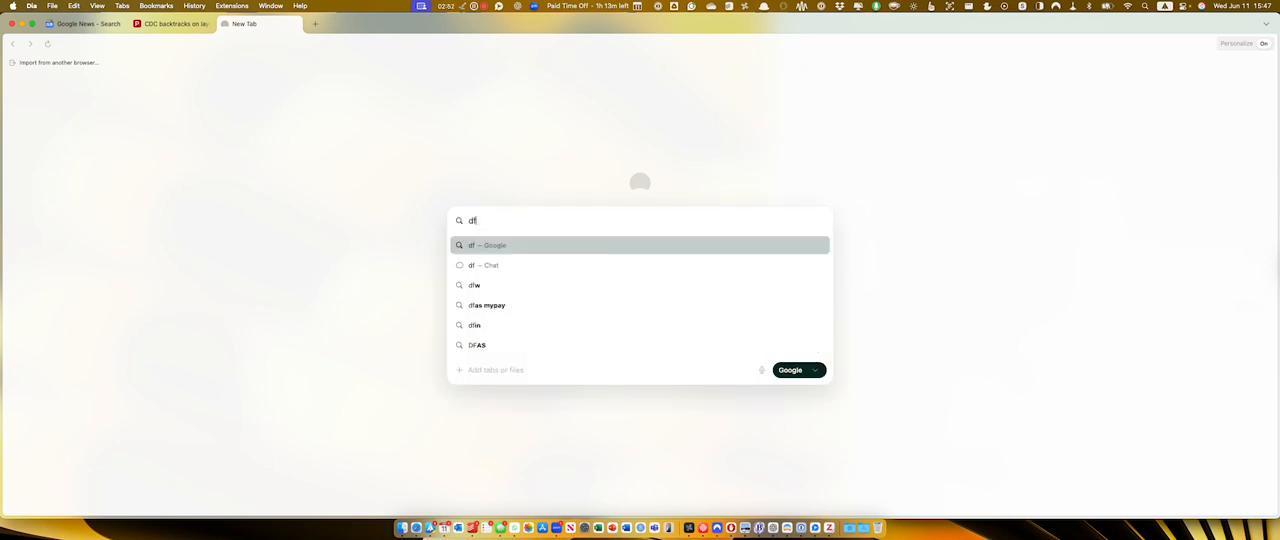
{"action": "key", "text": "BackSpace"}
{"action": "type", "text": "docs.new"}
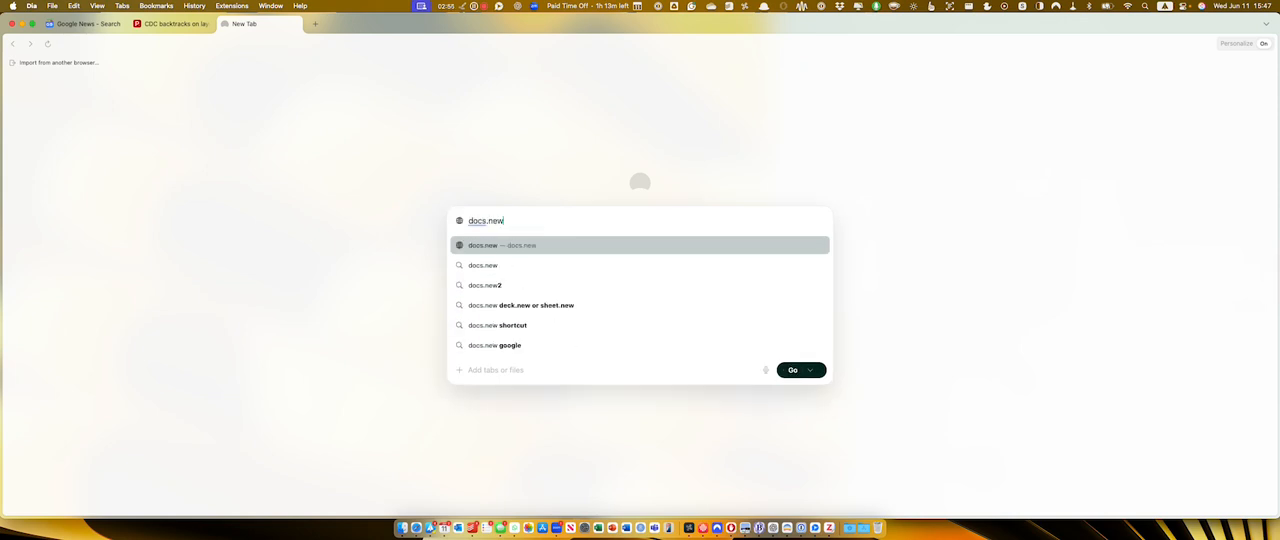
{"action": "key", "text": "Return"}
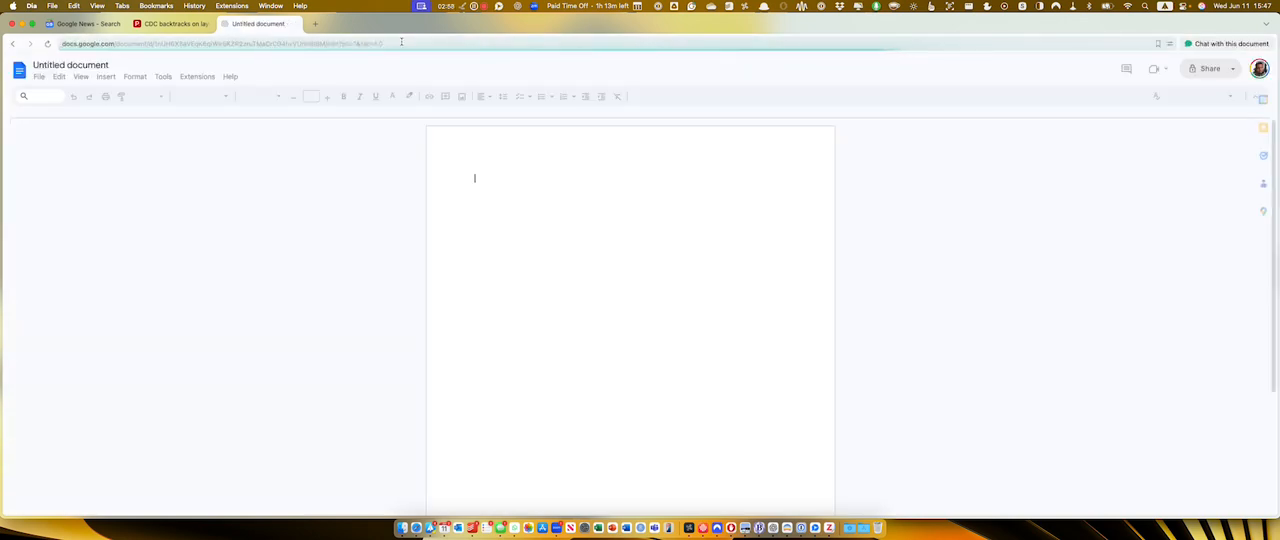
Open the chat beside the blank document, remove the document as context, and mention the CDC backtracks article tab instead.
{"action": "key", "text": "super+e"}
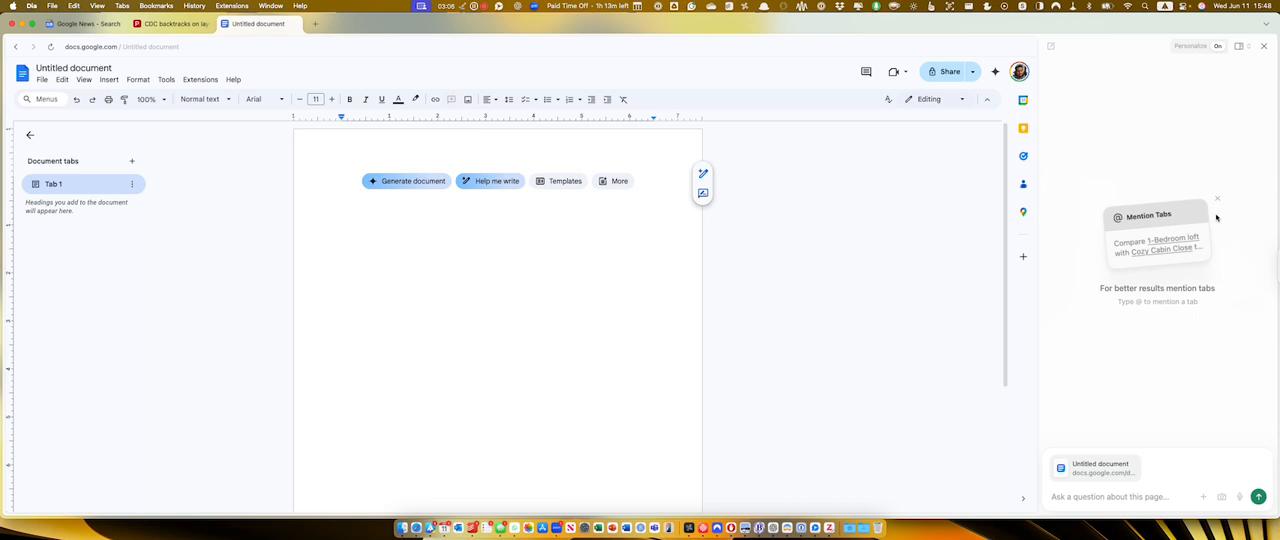
{"action": "left_click", "coordinate": [1139, 458]}
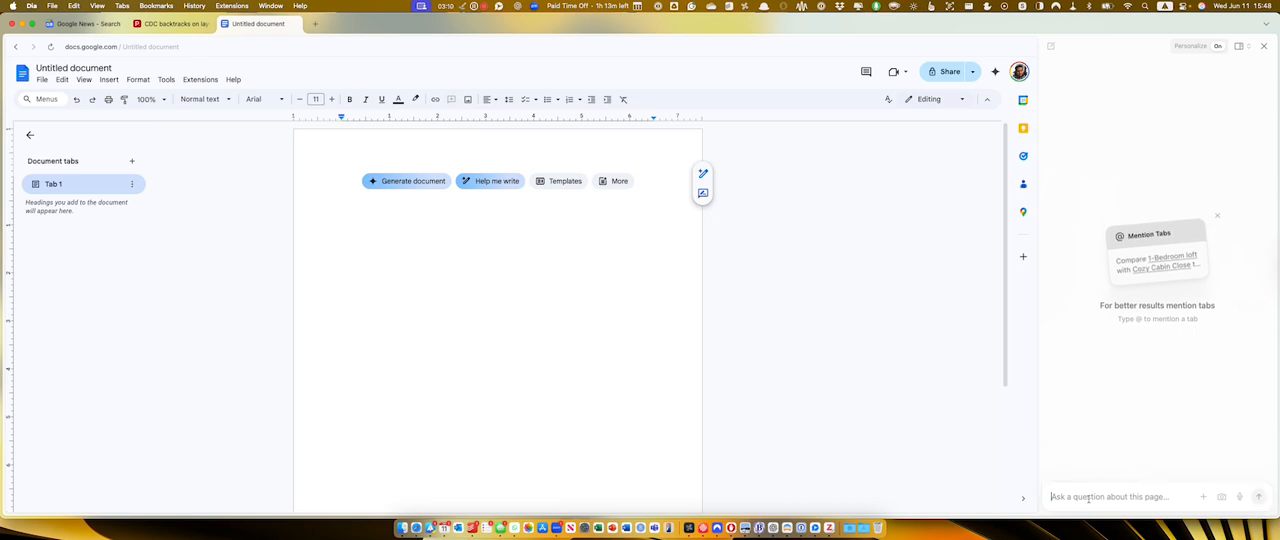
{"action": "type", "text": "@"}
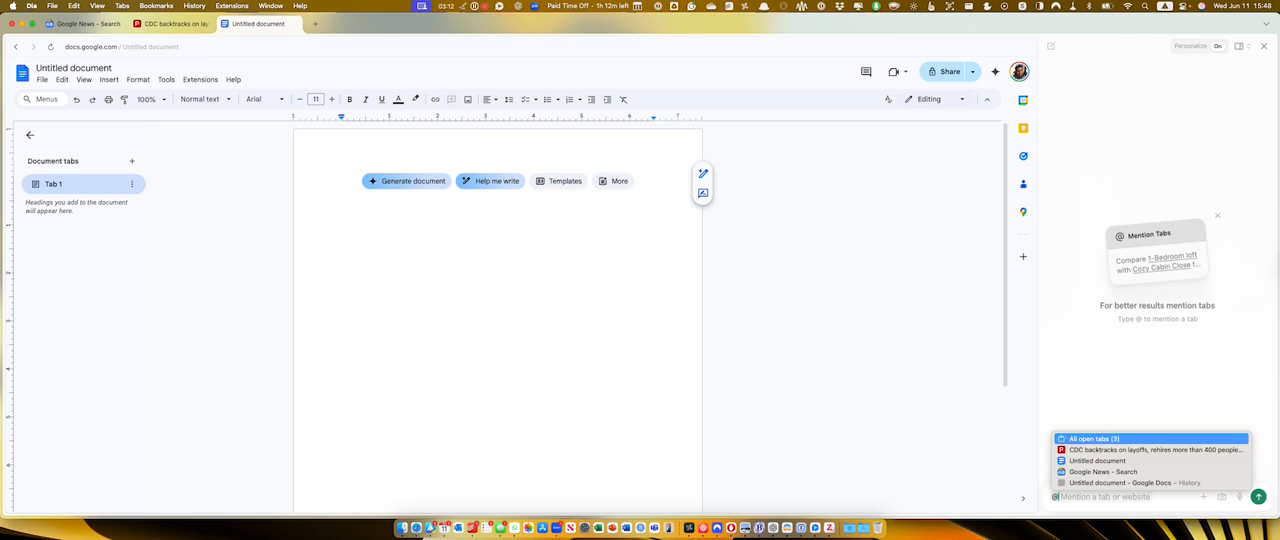
{"action": "key", "text": "Down"}
{"action": "key", "text": "Down"}
{"action": "key", "text": "Up"}
{"action": "key", "text": "Down"}
{"action": "key", "text": "Up"}
{"action": "key", "text": "Return"}
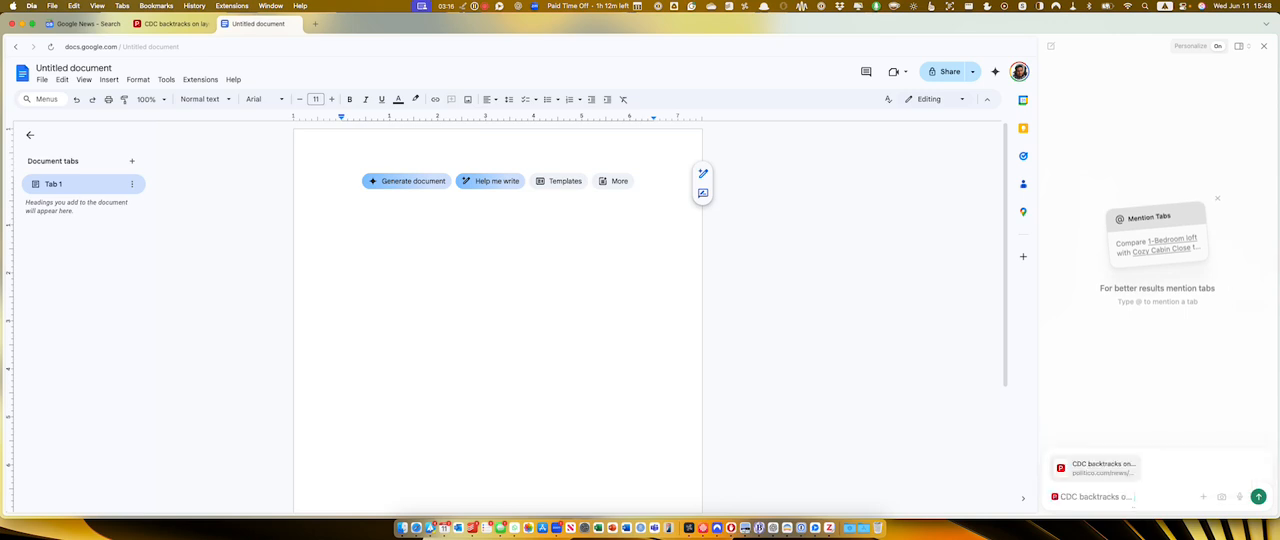
Send the prompt "Create a social media post for LinkedIN." about the mentioned article and insert the generated post into the document.
{"action": "type", "text": "Create a social med"}
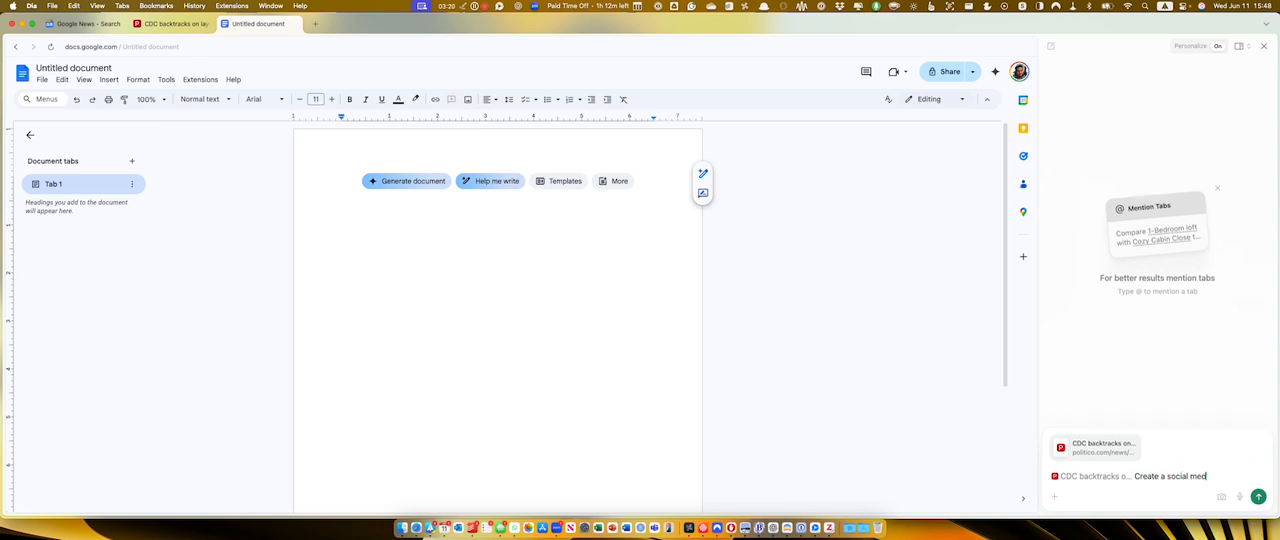
{"action": "type", "text": "ia post for Linke"}
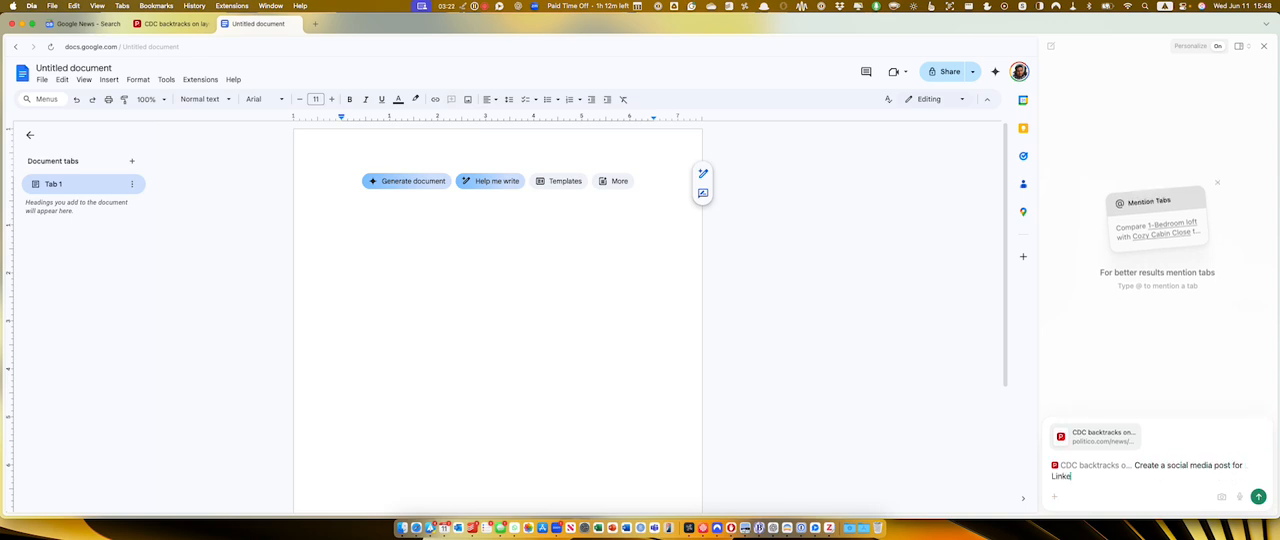
{"action": "type", "text": "dIN"}
{"action": "key", "text": "Return"}
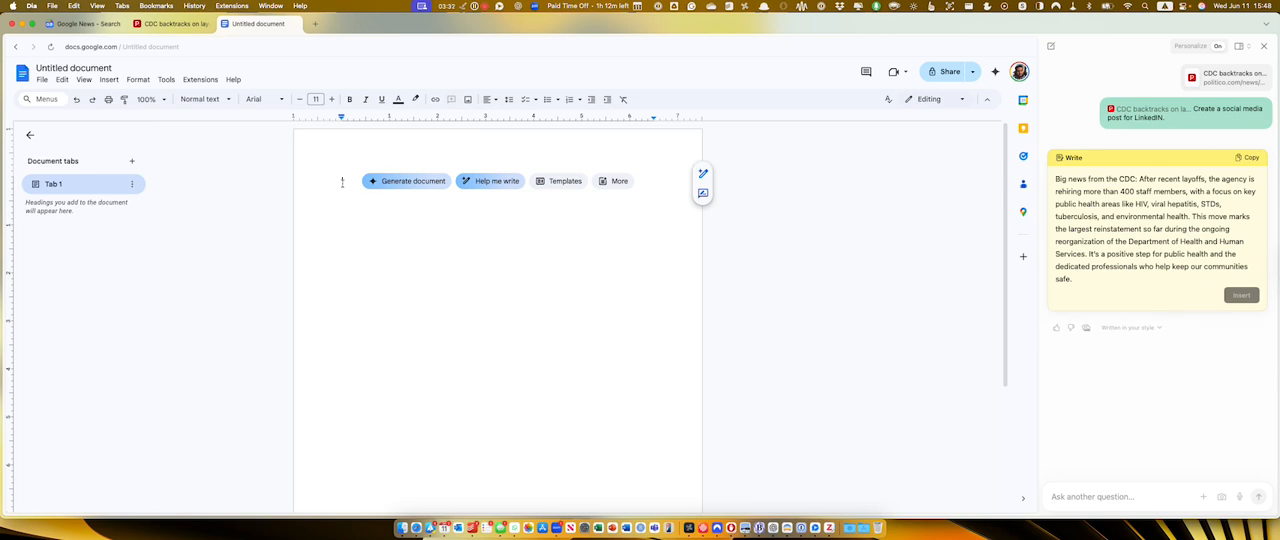
{"action": "left_click", "coordinate": [1241, 295]}
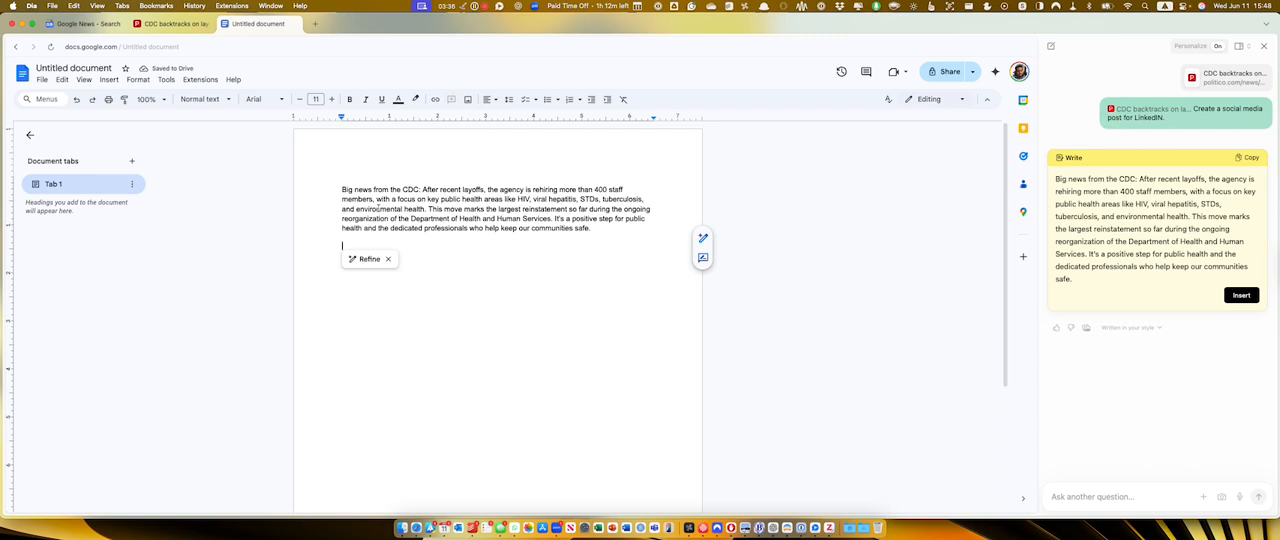
{"action": "left_click", "coordinate": [440, 274]}
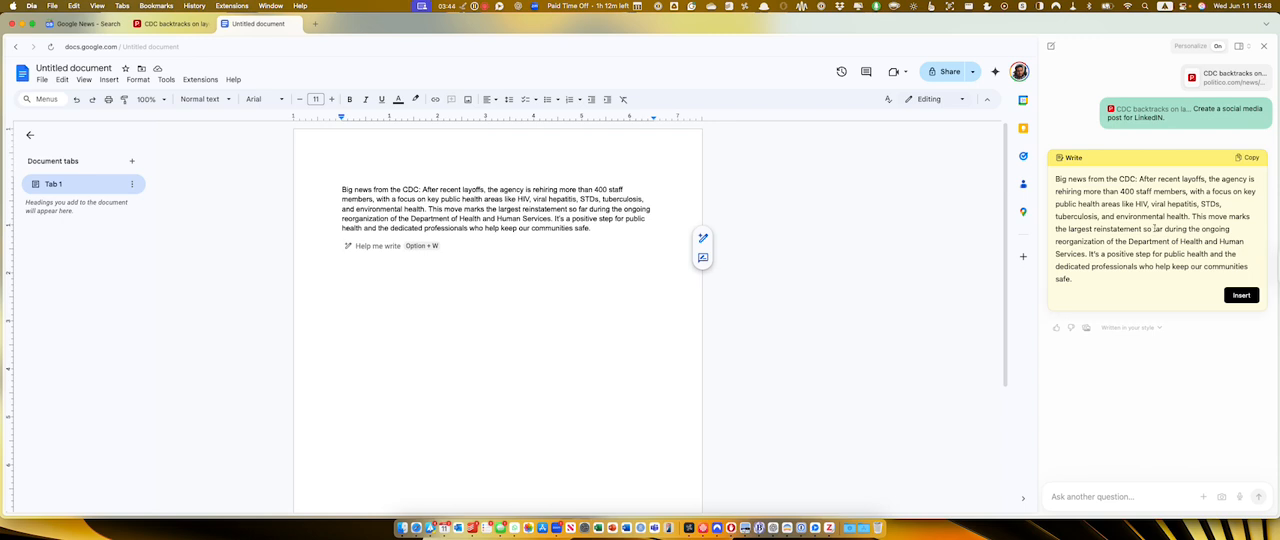
Regenerate the LinkedIn post without personalization and insert the new version below the first one in the document.
{"action": "left_click", "coordinate": [1131, 328]}
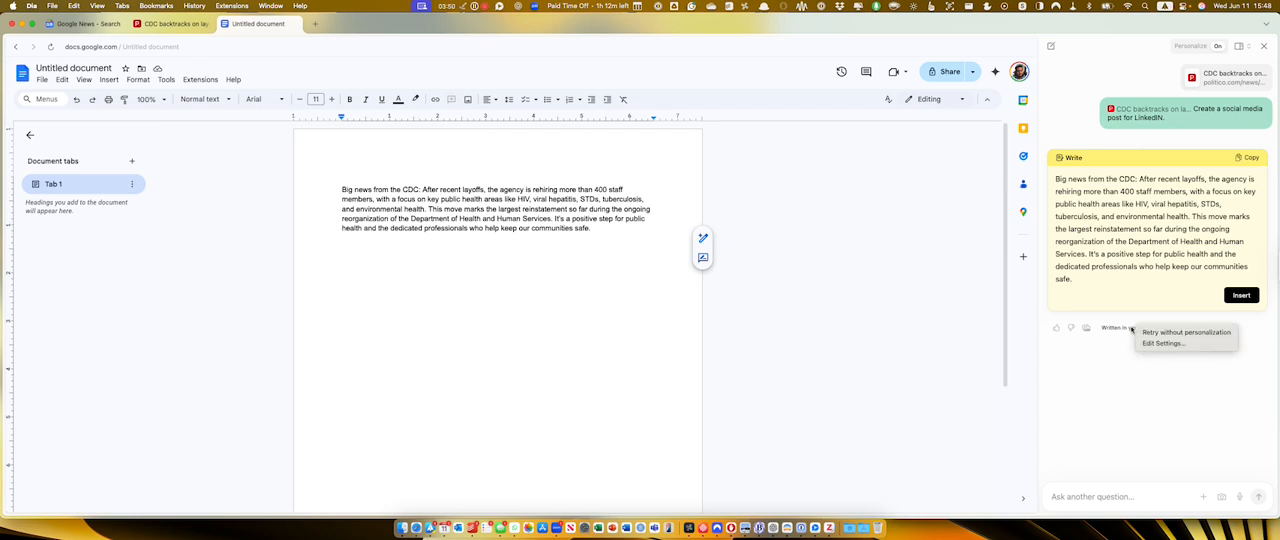
{"action": "left_click", "coordinate": [1185, 334]}
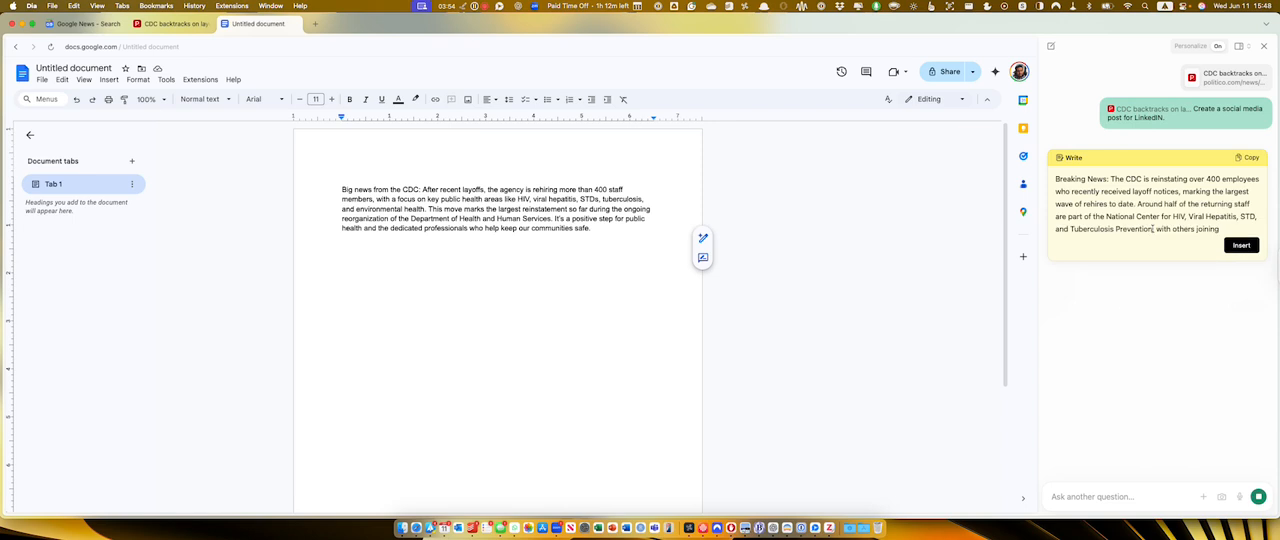
{"action": "left_click", "coordinate": [1241, 320]}
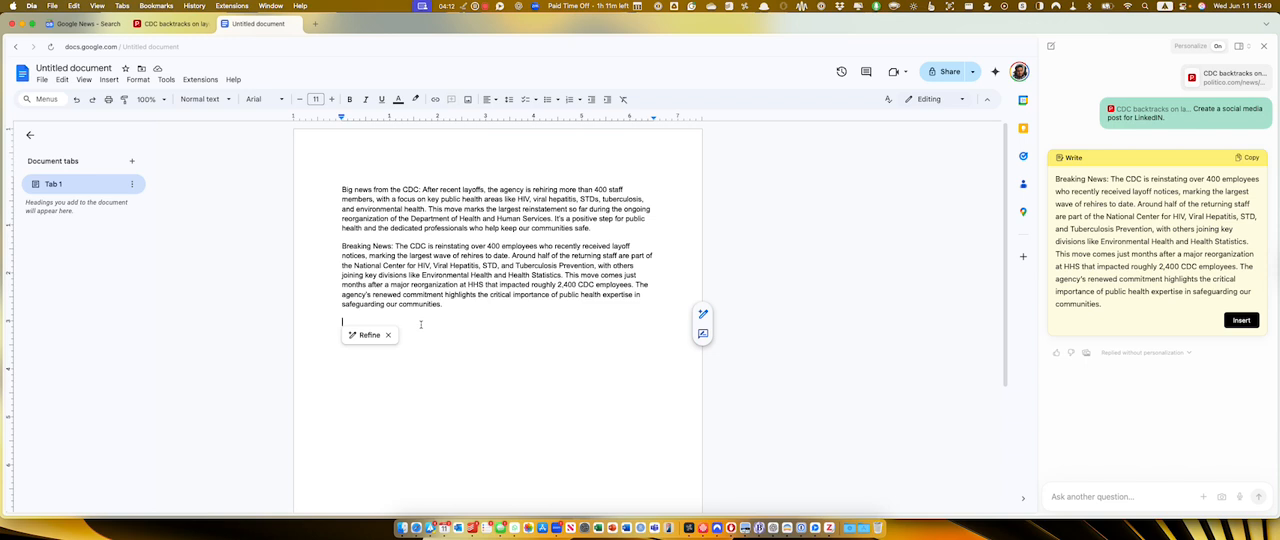
Delete both posts from the document and send the chat prompt "Help me draft a brief note on the 1854 cholera epidemic in London.".
{"action": "left_click_drag", "start_coordinate": [426, 328], "coordinate": [340, 183]}
{"action": "key", "text": "BackSpace"}
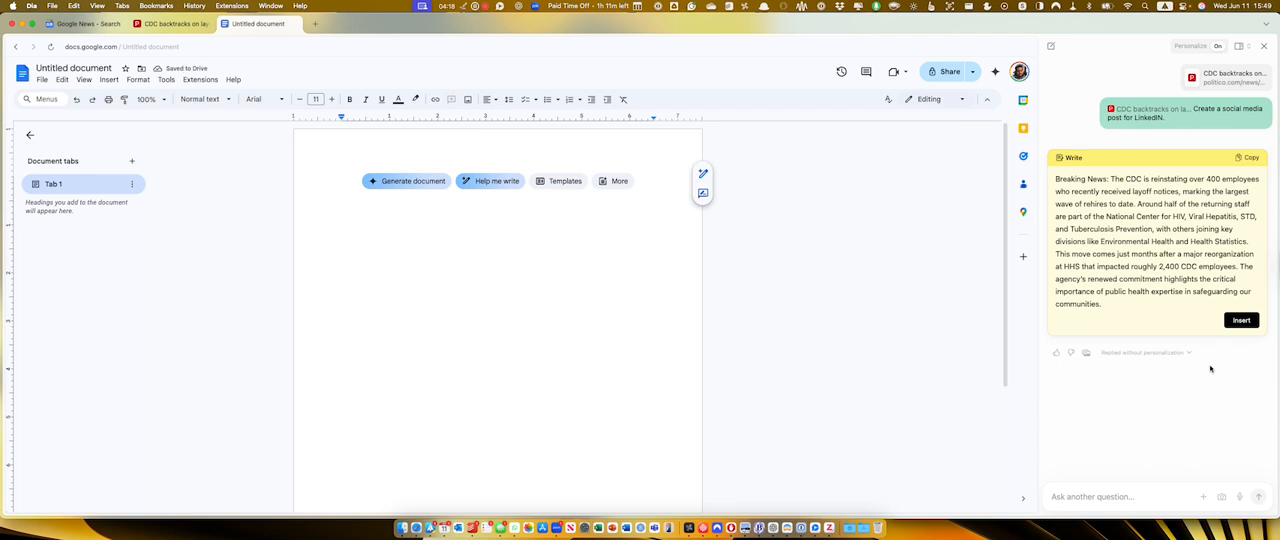
{"action": "type", "text": "Help me draft a brief"}
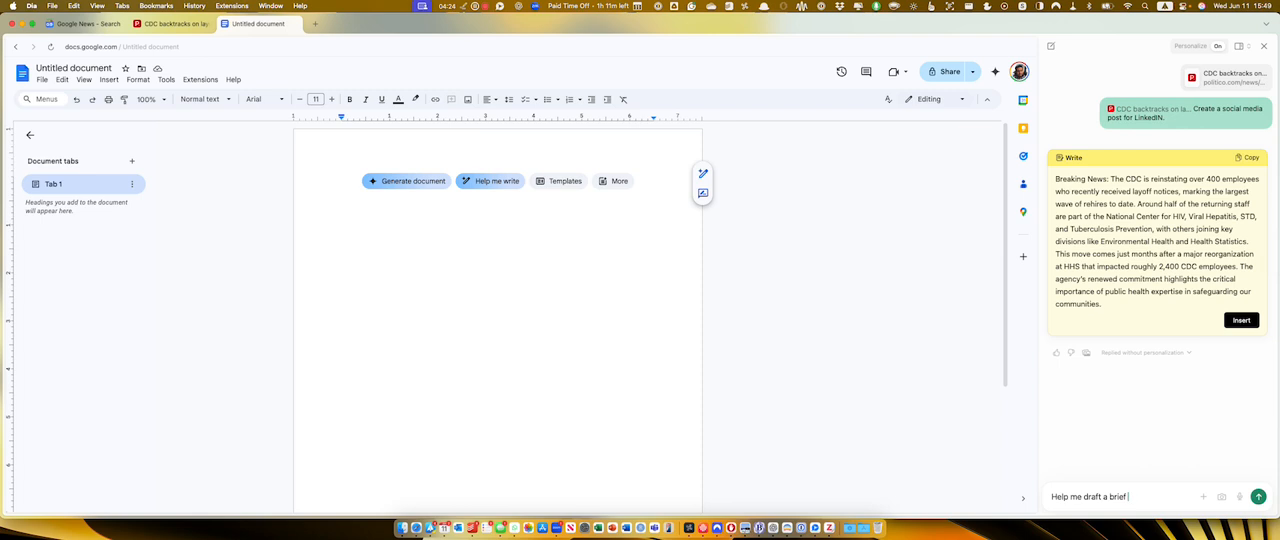
{"action": "type", "text": " note on the l"}
{"action": "type", "text": "854 chol"}
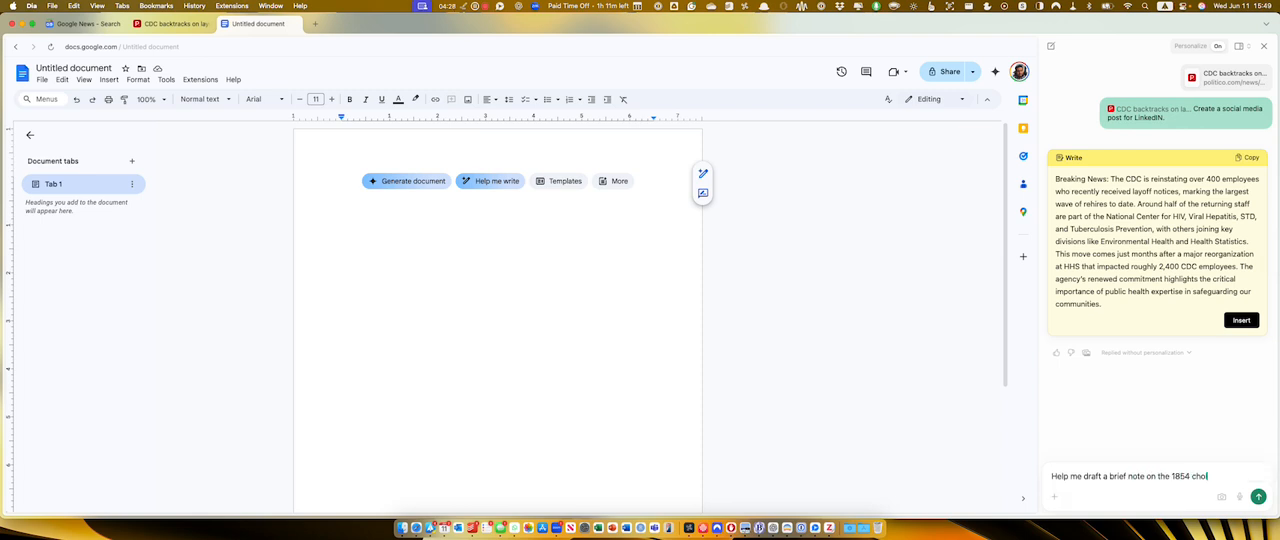
{"action": "type", "text": "era epidemic in"}
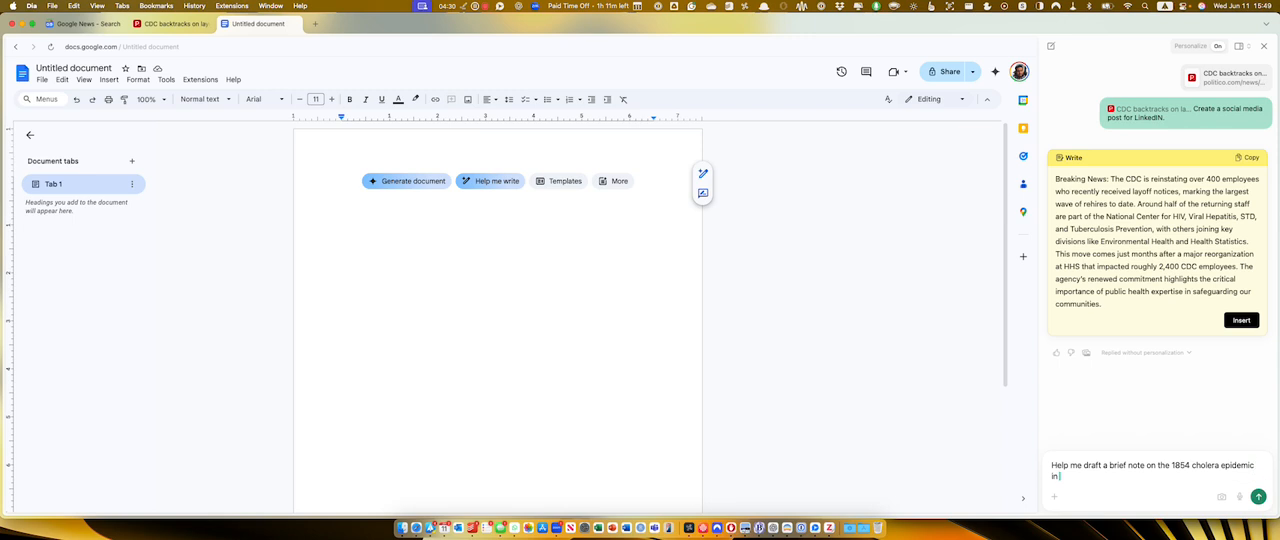
{"action": "type", "text": " London."}
{"action": "key", "text": "Return"}
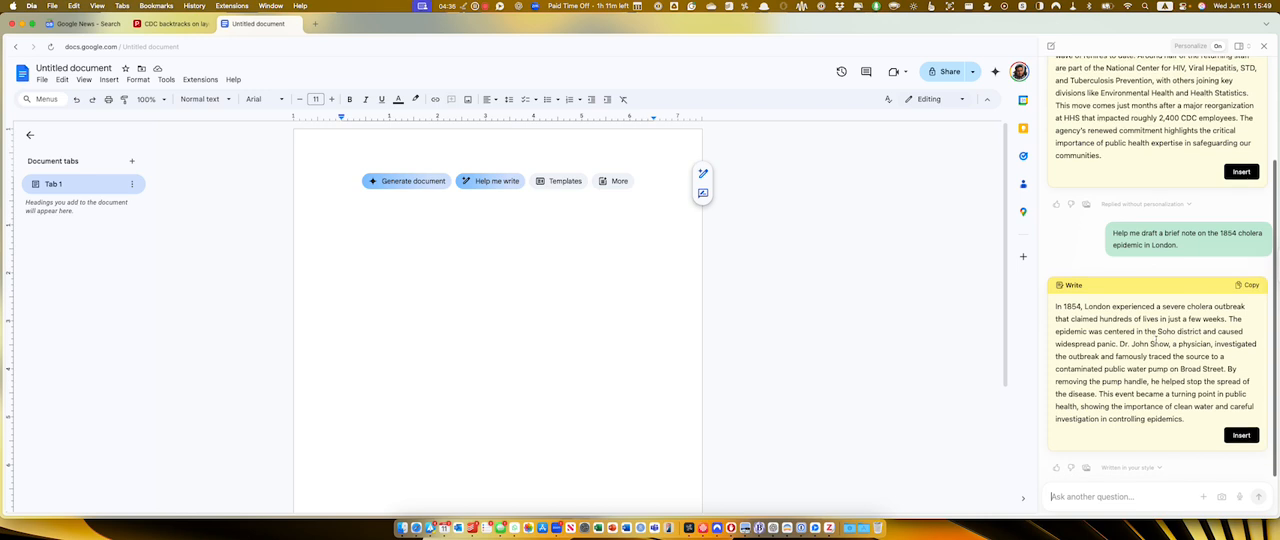
Insert the cholera note into the document and briefly select its sentence about removing the pump handle as chat context.
{"action": "left_click", "coordinate": [1240, 436]}
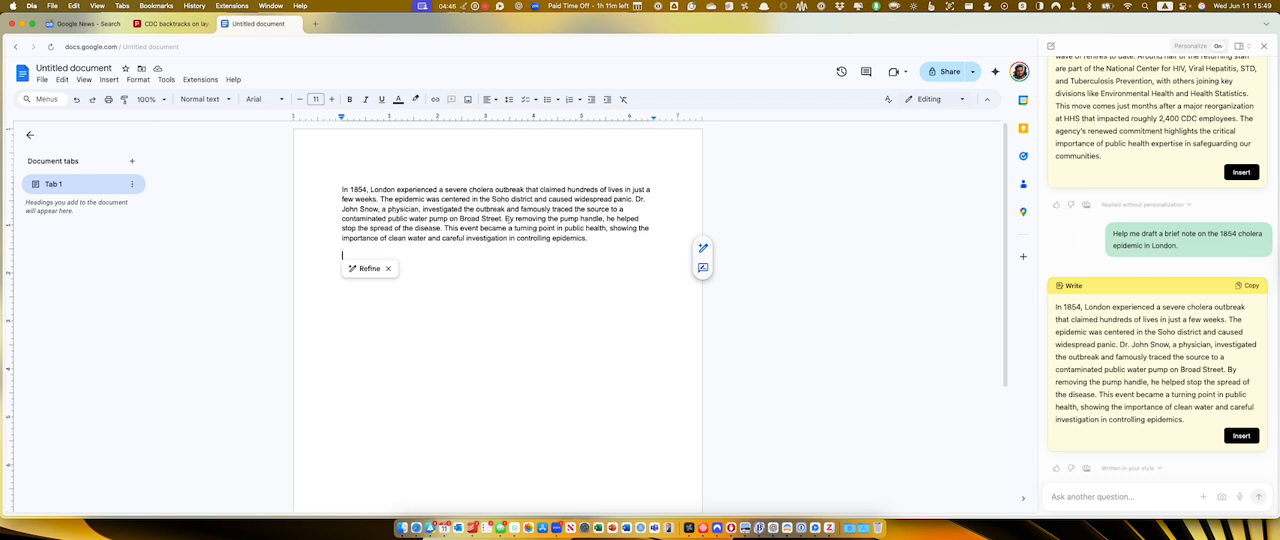
{"action": "left_click_drag", "start_coordinate": [505, 218], "coordinate": [440, 228]}
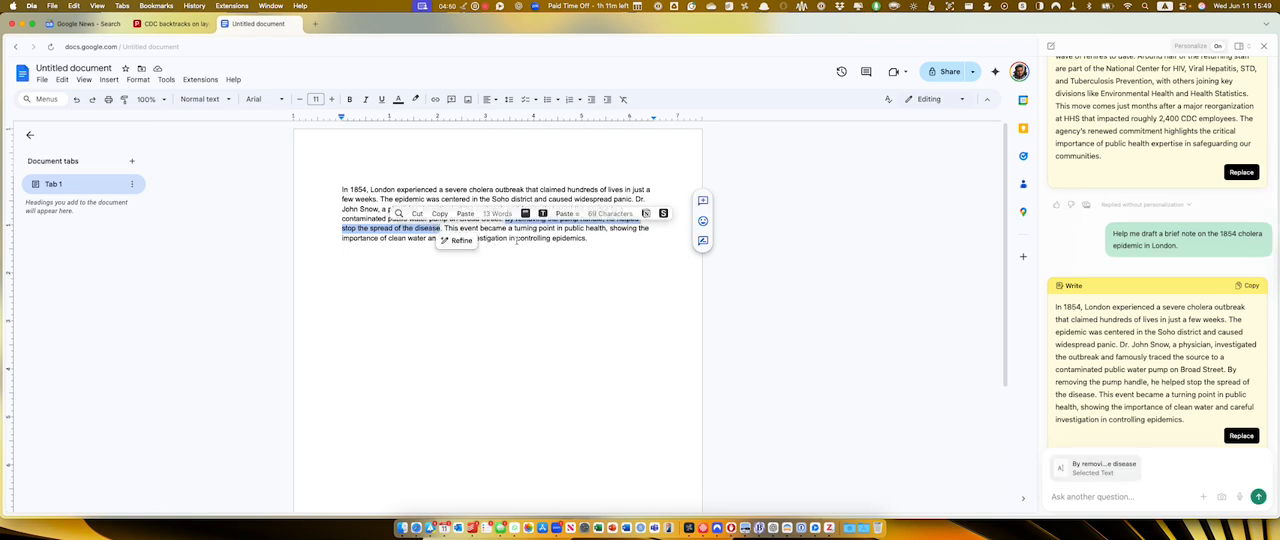
{"action": "left_click", "coordinate": [517, 238]}
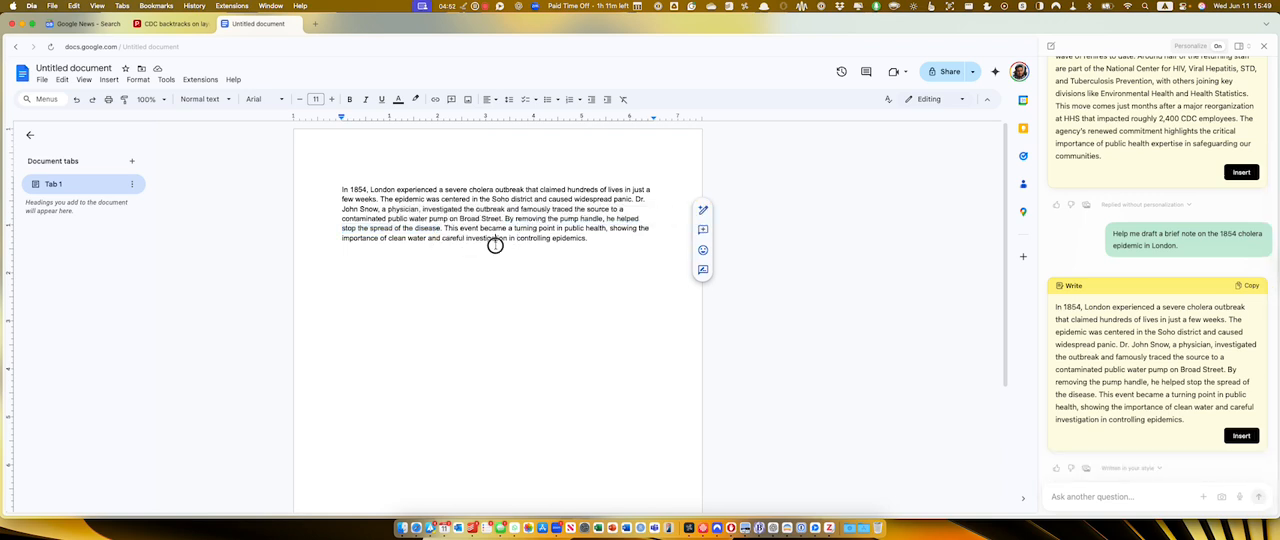
{"action": "left_click", "coordinate": [517, 255]}
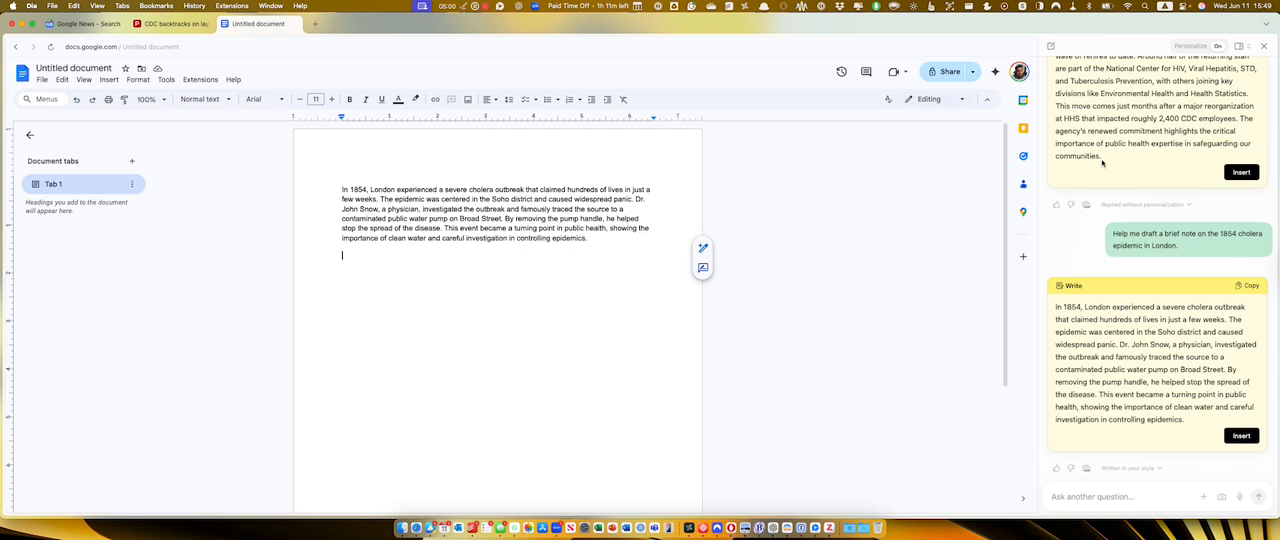
{"action": "scroll", "coordinate": [1103, 169], "scroll_direction": "up", "scroll_amount": 3}
{"action": "scroll", "coordinate": [1108, 168], "scroll_direction": "down", "scroll_amount": 3}
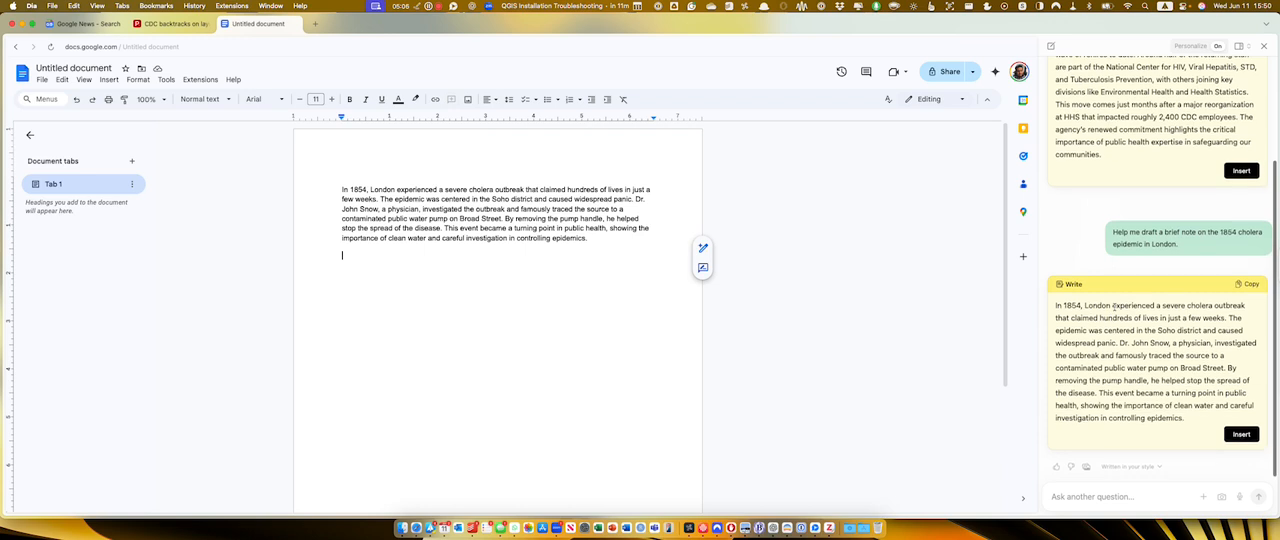
Allow speech recognition, dictate the prompt "Explain to me the Atlantic sea currents as if I was a seven-year-old in second grade." and send it.
{"action": "left_click", "coordinate": [1204, 497]}
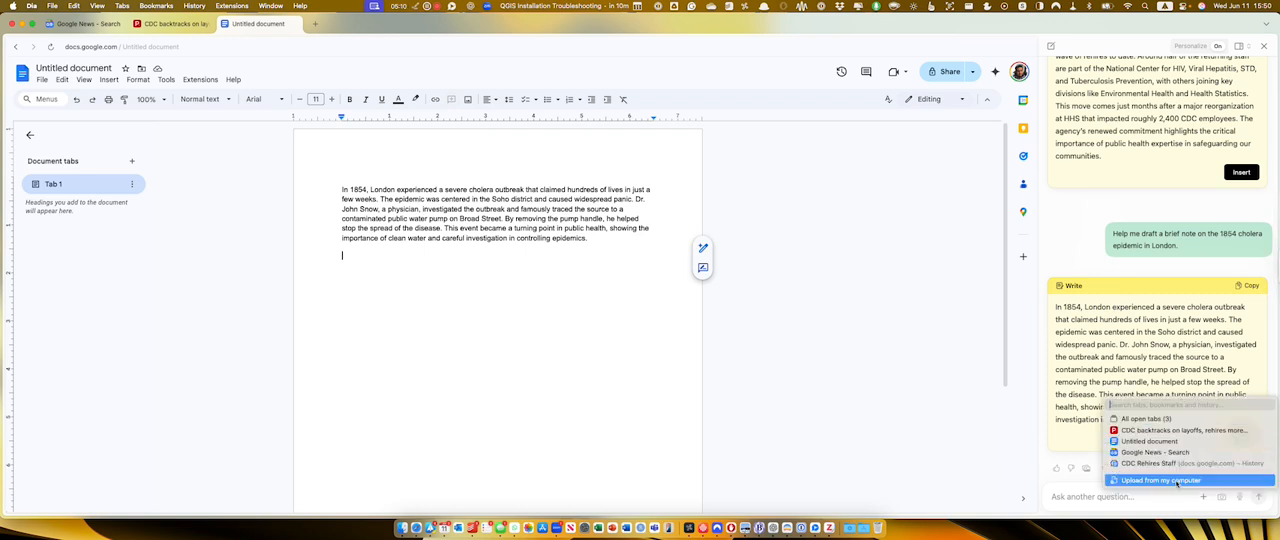
{"action": "left_click", "coordinate": [1240, 497]}
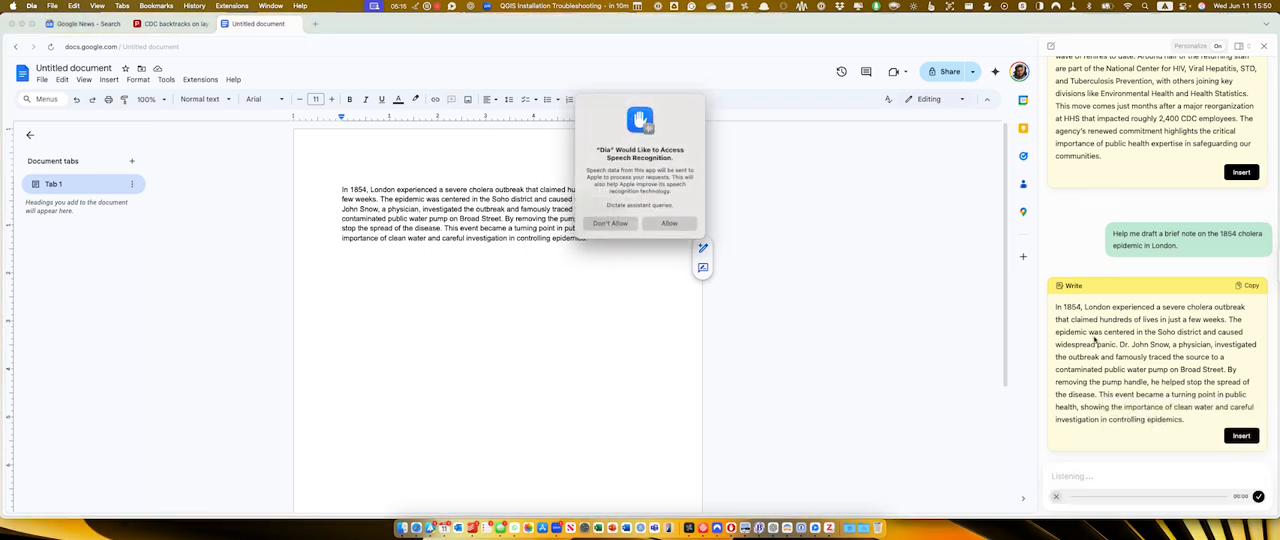
{"action": "left_click", "coordinate": [670, 222]}
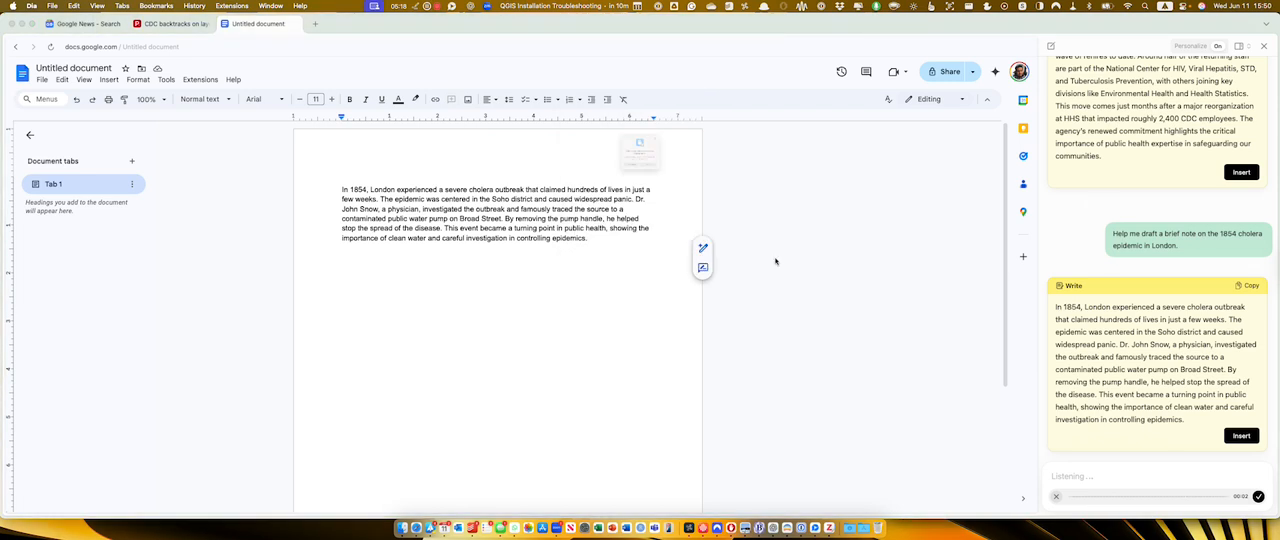
{"action": "left_click", "coordinate": [667, 195]}
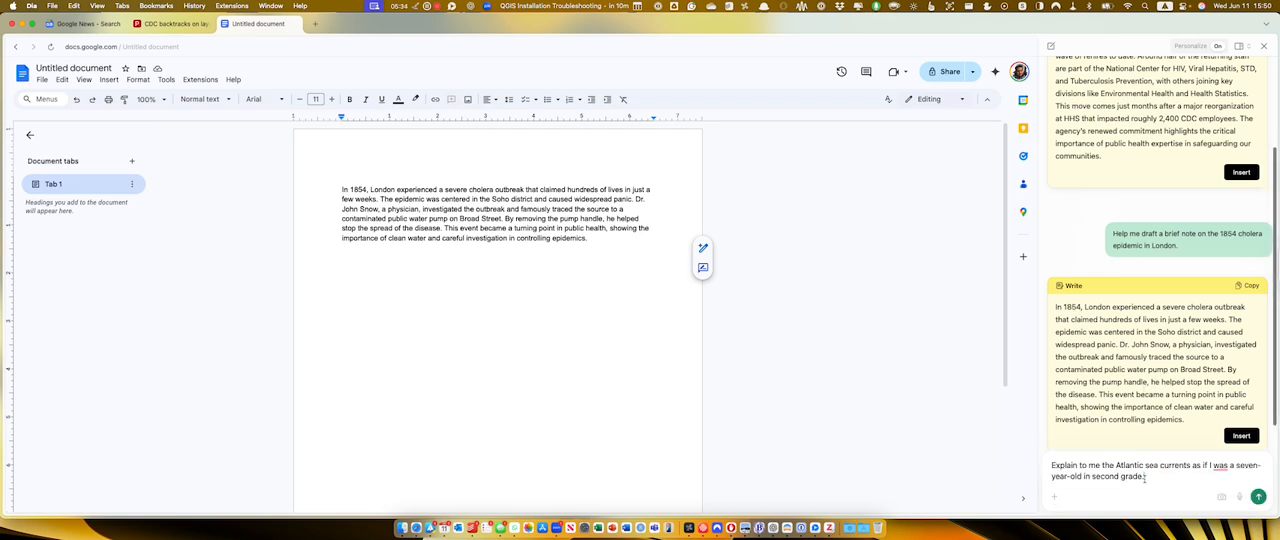
{"action": "left_click", "coordinate": [1258, 497]}
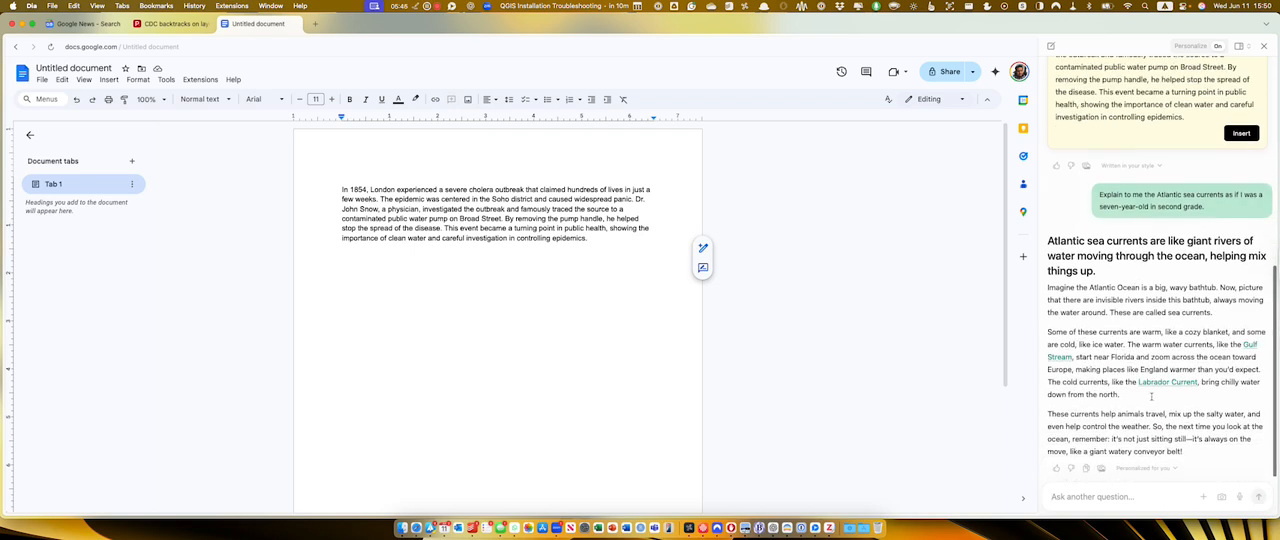
Add the Atlantic sea currents explanation from the chat to the document below the cholera note and look over it.
{"action": "scroll", "coordinate": [1172, 309], "scroll_direction": "up", "scroll_amount": 1}
{"action": "scroll", "coordinate": [1172, 308], "scroll_direction": "down", "scroll_amount": 1}
{"action": "left_click", "coordinate": [569, 303]}
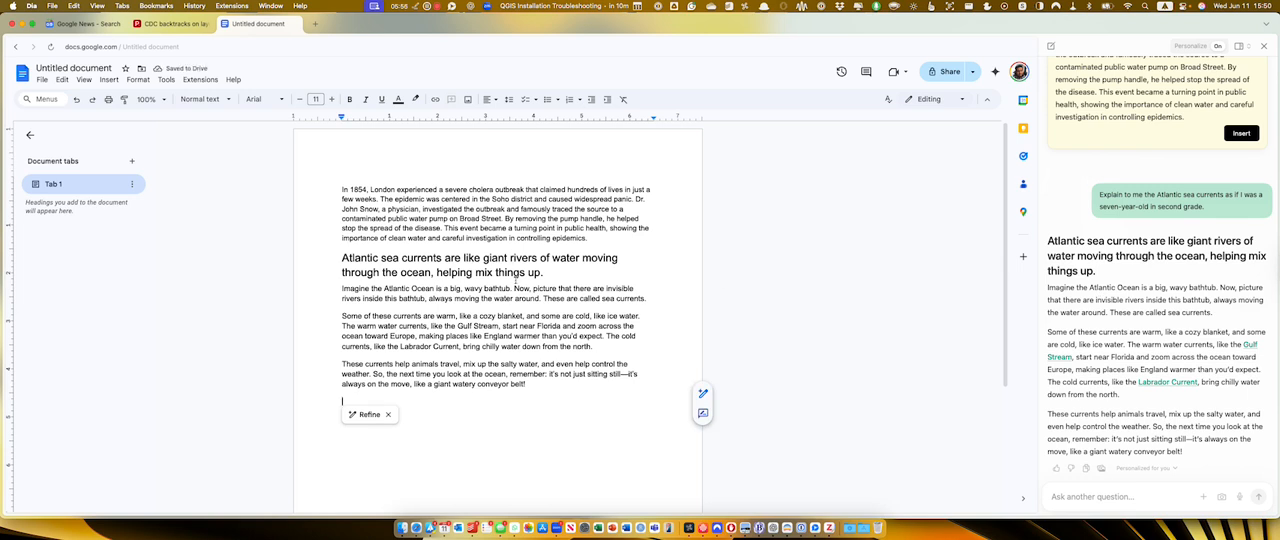
{"action": "scroll", "coordinate": [515, 283], "scroll_direction": "down", "scroll_amount": 3}
{"action": "scroll", "coordinate": [513, 285], "scroll_direction": "up", "scroll_amount": 3}
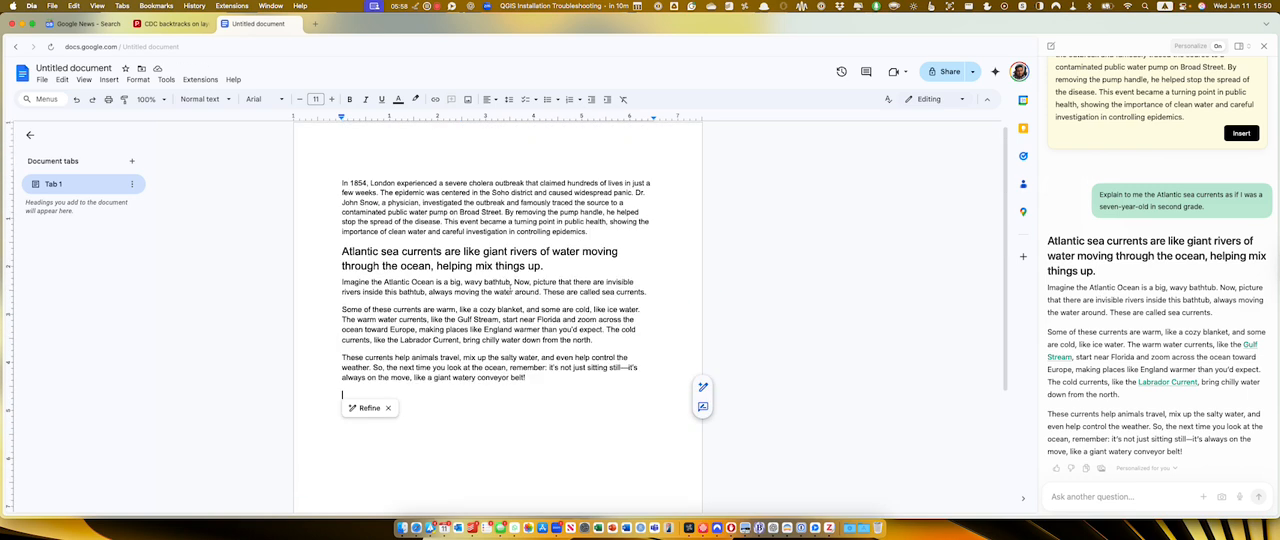
{"action": "left_click", "coordinate": [512, 290]}
{"action": "double_click", "coordinate": [547, 377]}
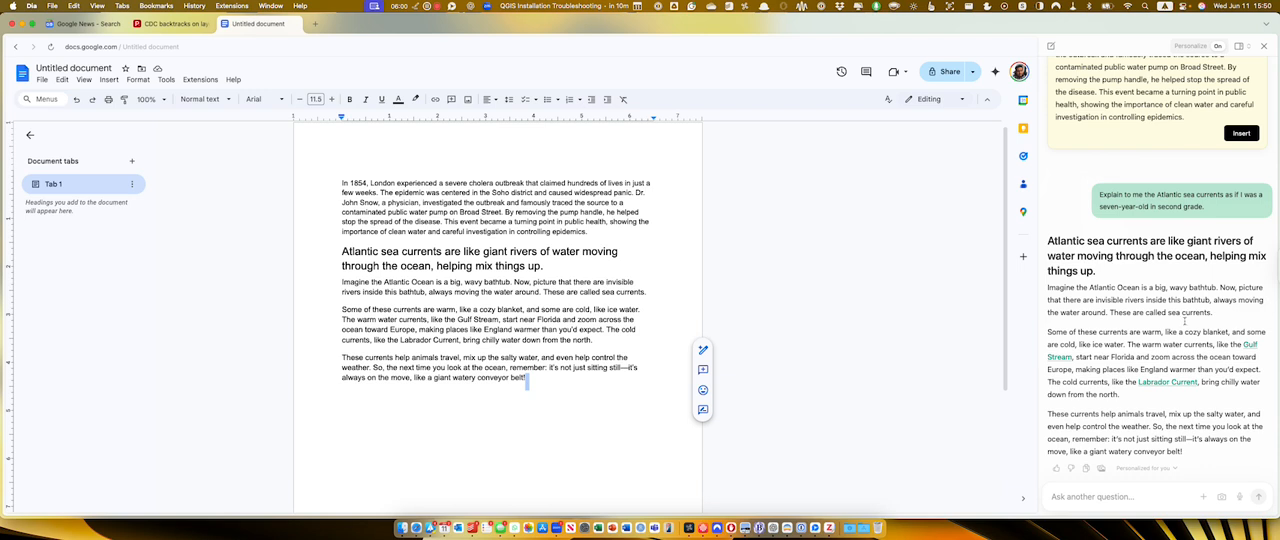
{"action": "left_click", "coordinate": [1051, 46]}
{"action": "left_click", "coordinate": [1094, 494]}
{"action": "type", "text": "@cal"}
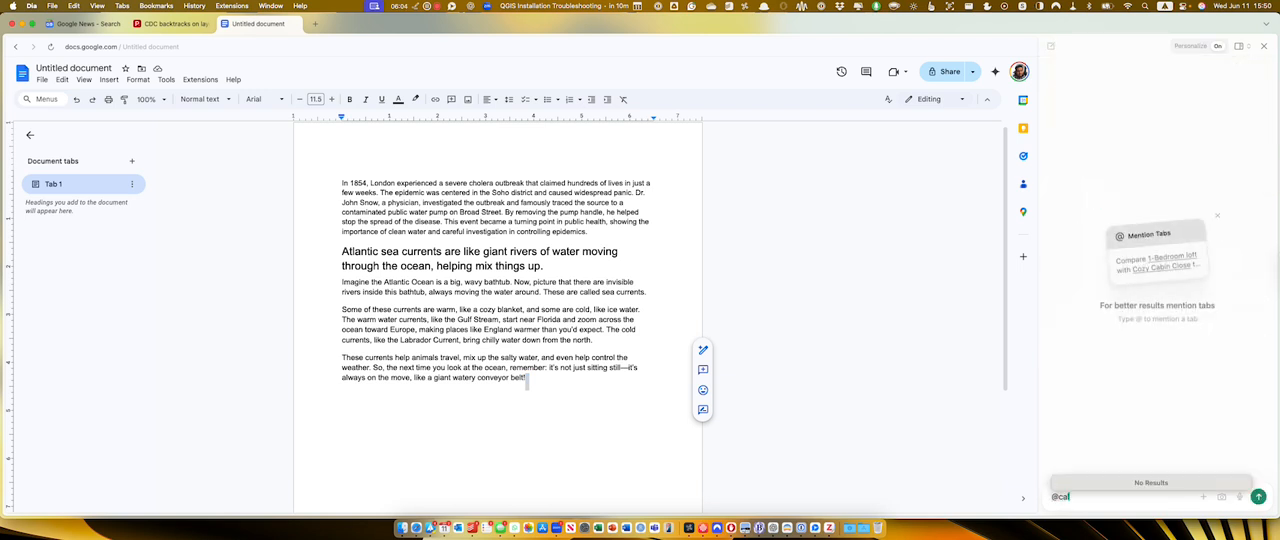
{"action": "type", "text": "endar"}
{"action": "key", "text": "BackSpace"}
{"action": "key", "text": "BackSpace"}
{"action": "key", "text": "BackSpace"}
{"action": "key", "text": "BackSpace"}
{"action": "key", "text": "BackSpace"}
{"action": "key", "text": "BackSpace"}
{"action": "key", "text": "BackSpace"}
{"action": "key", "text": "BackSpace"}
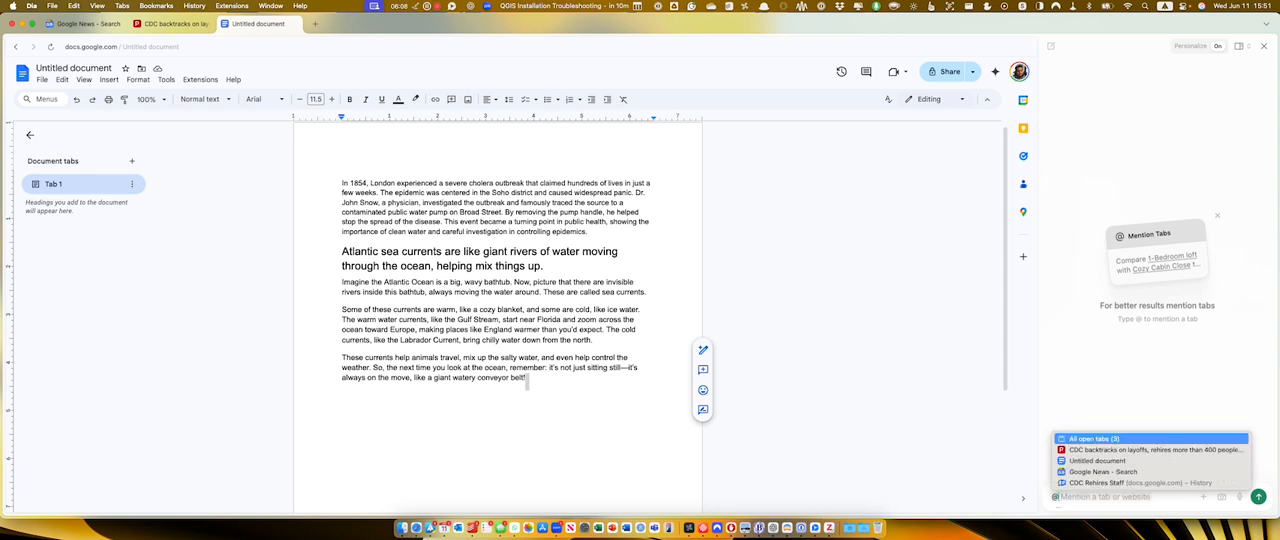
{"action": "key", "text": "BackSpace"}
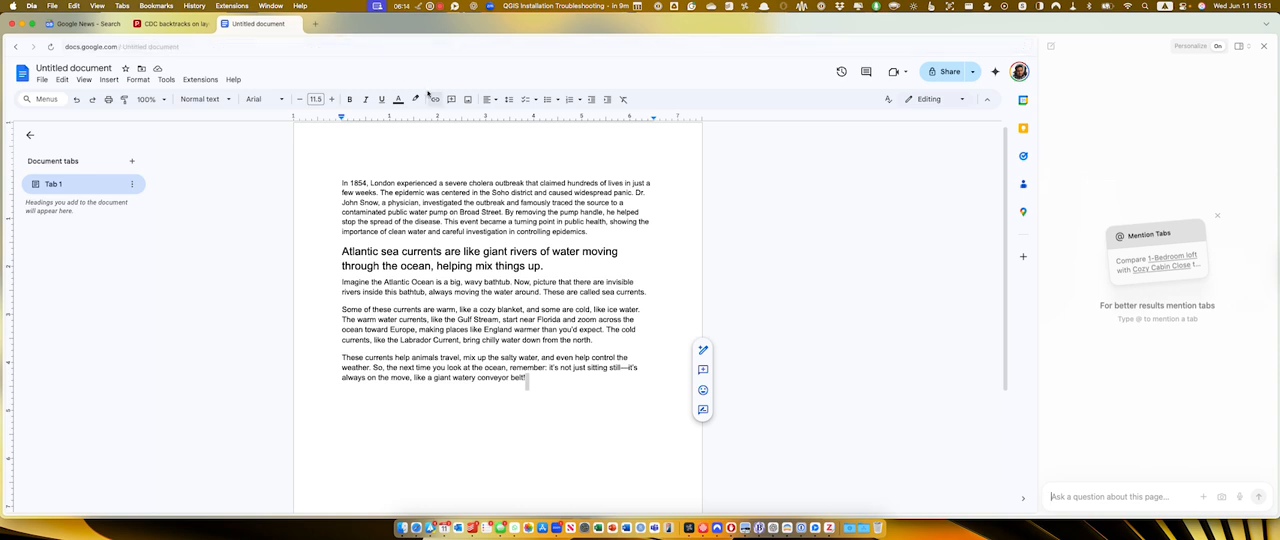
Dismiss the tab mention tip on the Google News tab and open the PBS article on the former CDC director's reaction to RFK Jr.
{"action": "left_click", "coordinate": [88, 23]}
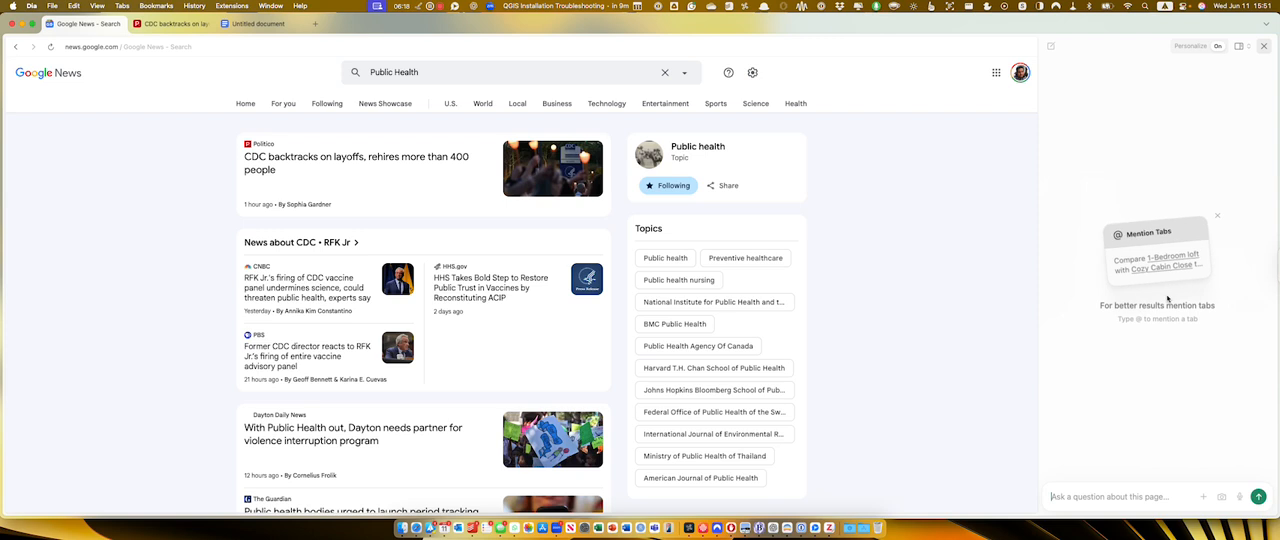
{"action": "left_click", "coordinate": [1217, 215]}
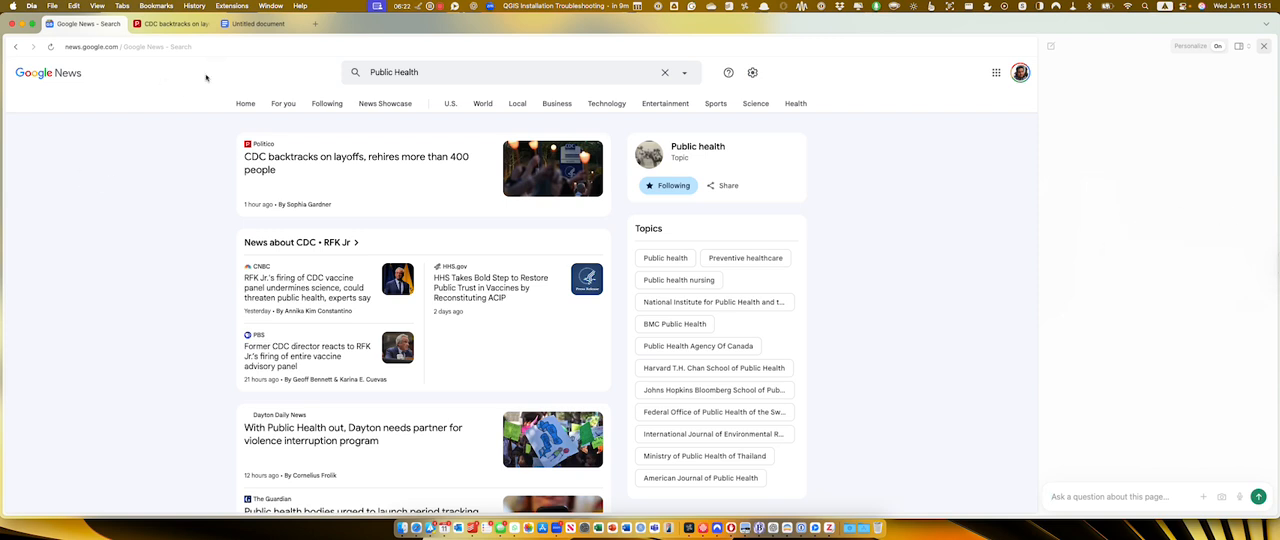
{"action": "scroll", "coordinate": [241, 176], "scroll_direction": "down", "scroll_amount": 1}
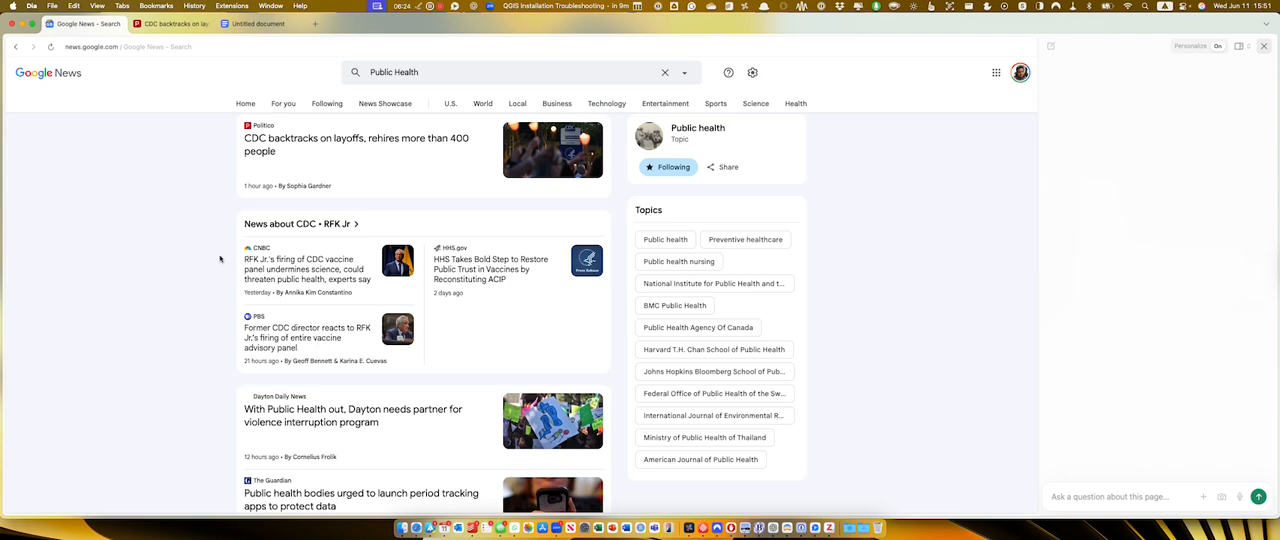
{"action": "scroll", "coordinate": [219, 261], "scroll_direction": "down", "scroll_amount": 3}
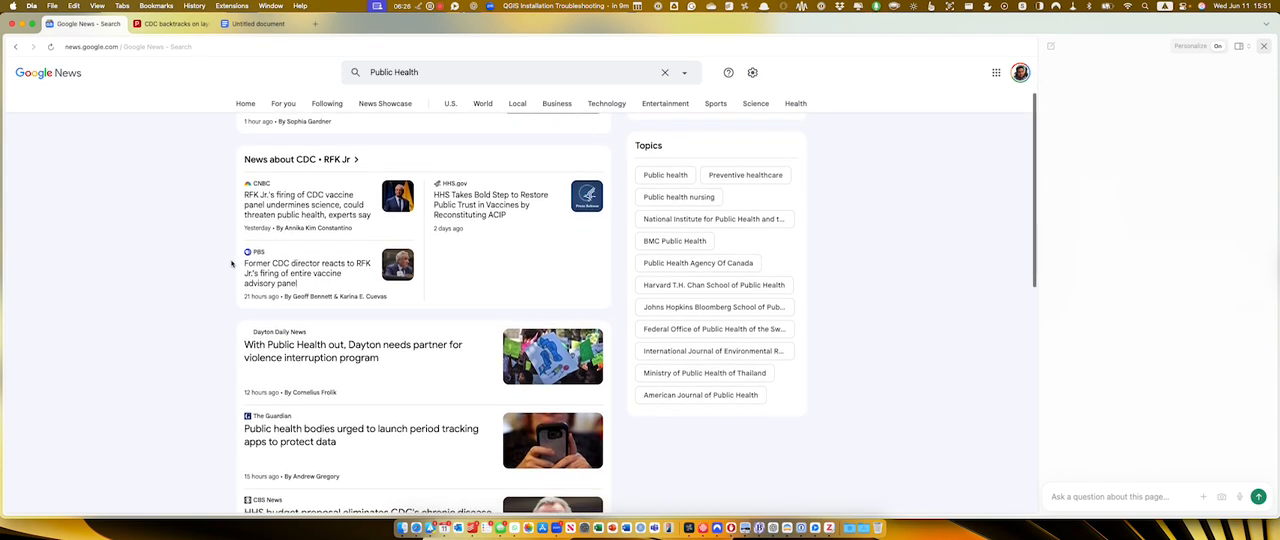
{"action": "left_click", "coordinate": [299, 273]}
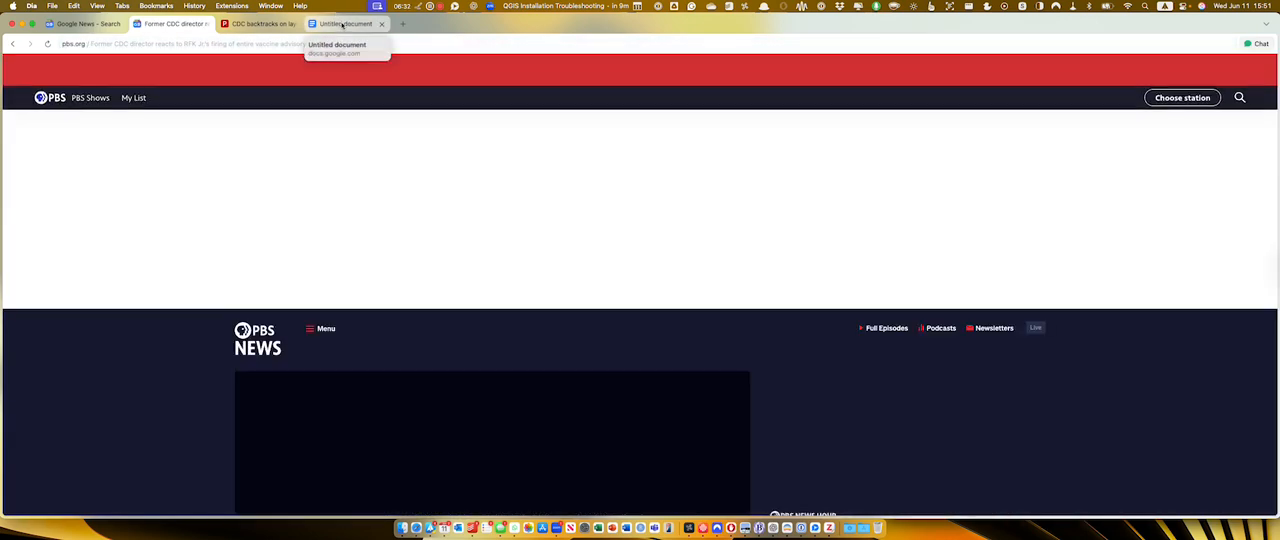
{"action": "scroll", "coordinate": [419, 200], "scroll_direction": "down", "scroll_amount": 5}
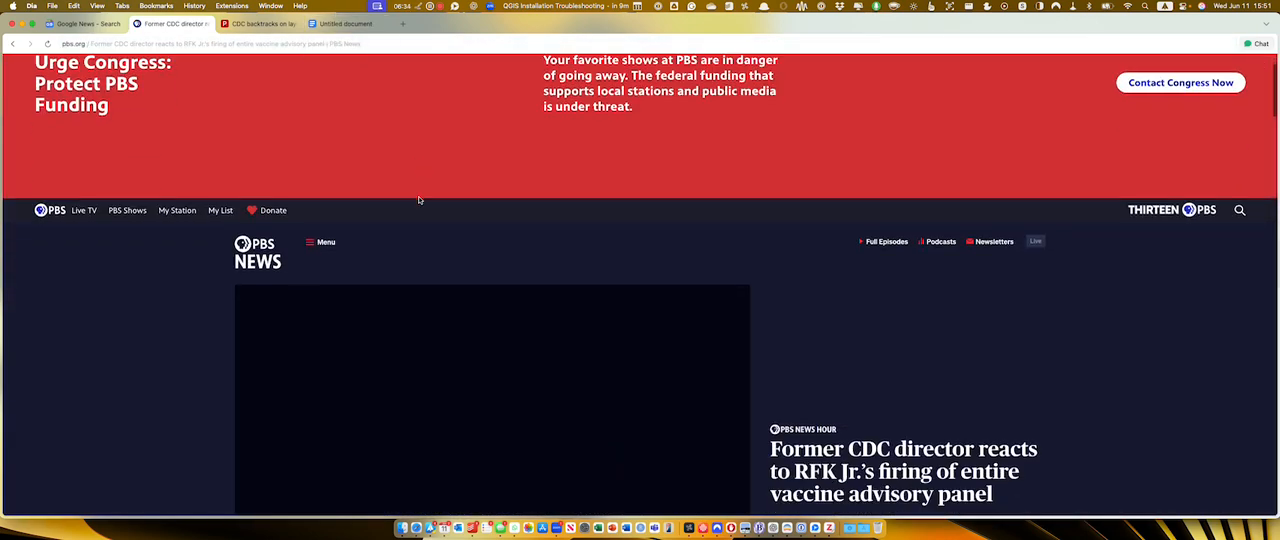
Dismiss the funding appeal banner on the PBS article page and look over the article and its transcript.
{"action": "scroll", "coordinate": [420, 198], "scroll_direction": "down", "scroll_amount": 6}
{"action": "scroll", "coordinate": [420, 198], "scroll_direction": "up", "scroll_amount": 10}
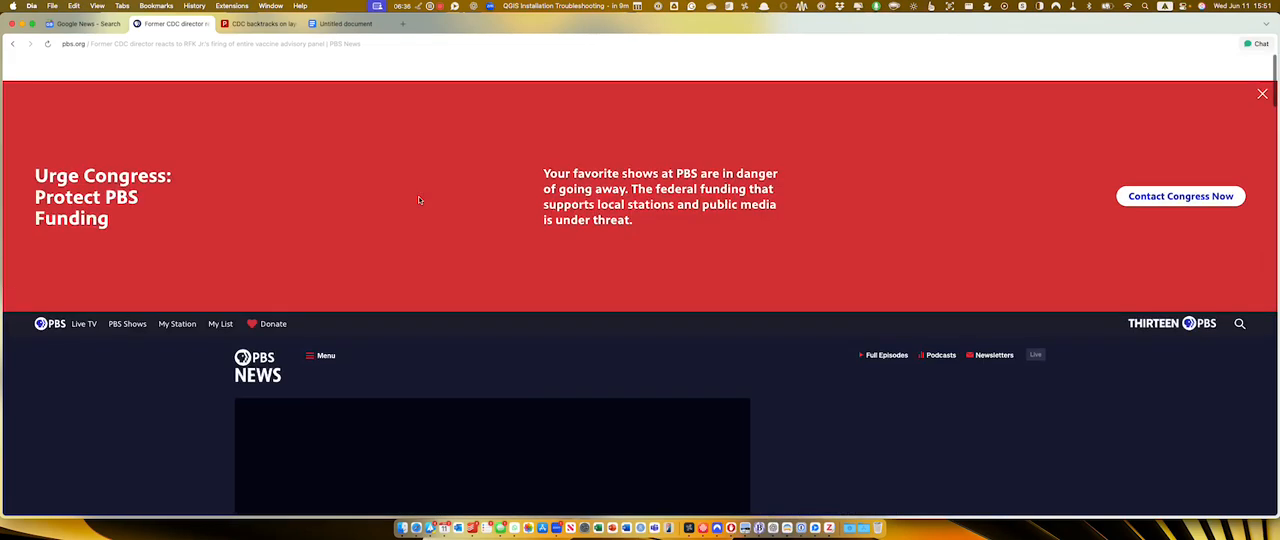
{"action": "left_click", "coordinate": [1262, 68]}
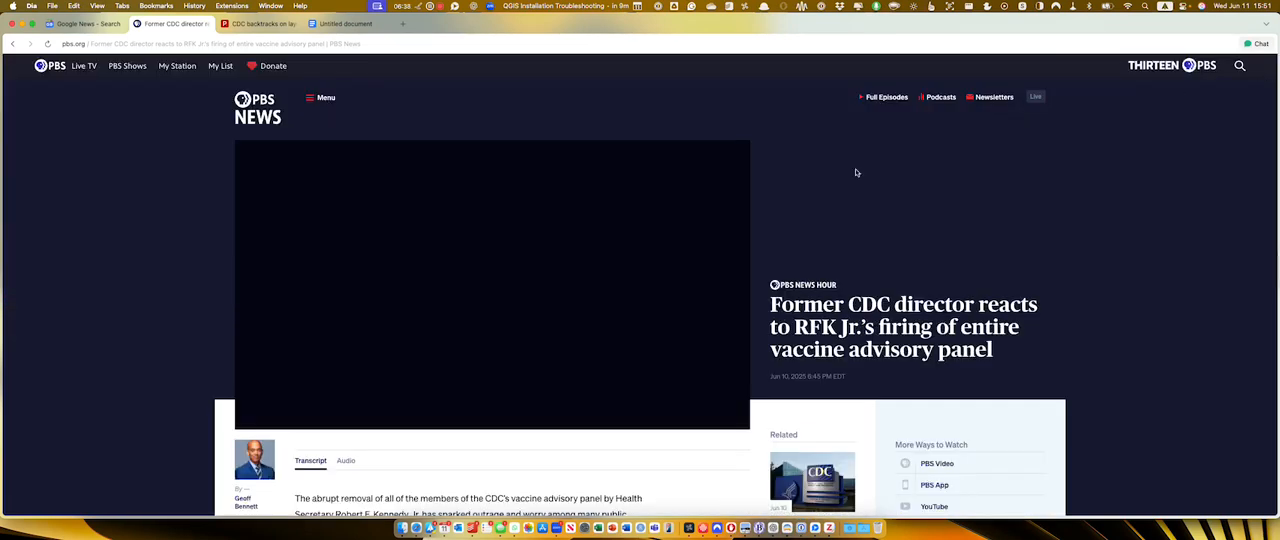
{"action": "scroll", "coordinate": [640, 226], "scroll_direction": "down", "scroll_amount": 6}
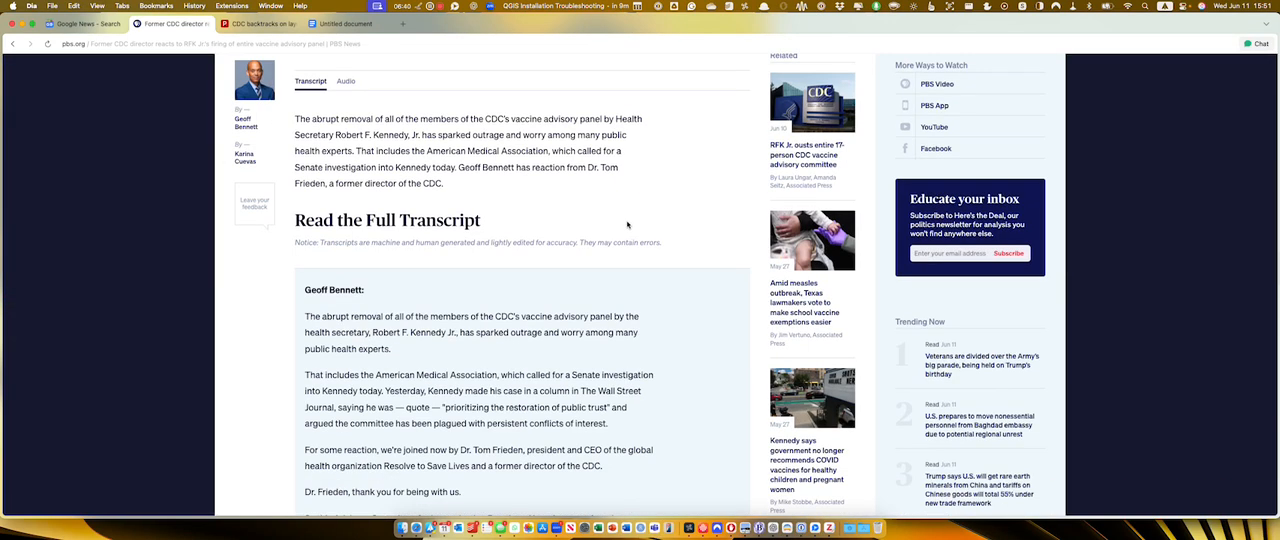
{"action": "scroll", "coordinate": [623, 226], "scroll_direction": "up", "scroll_amount": 5}
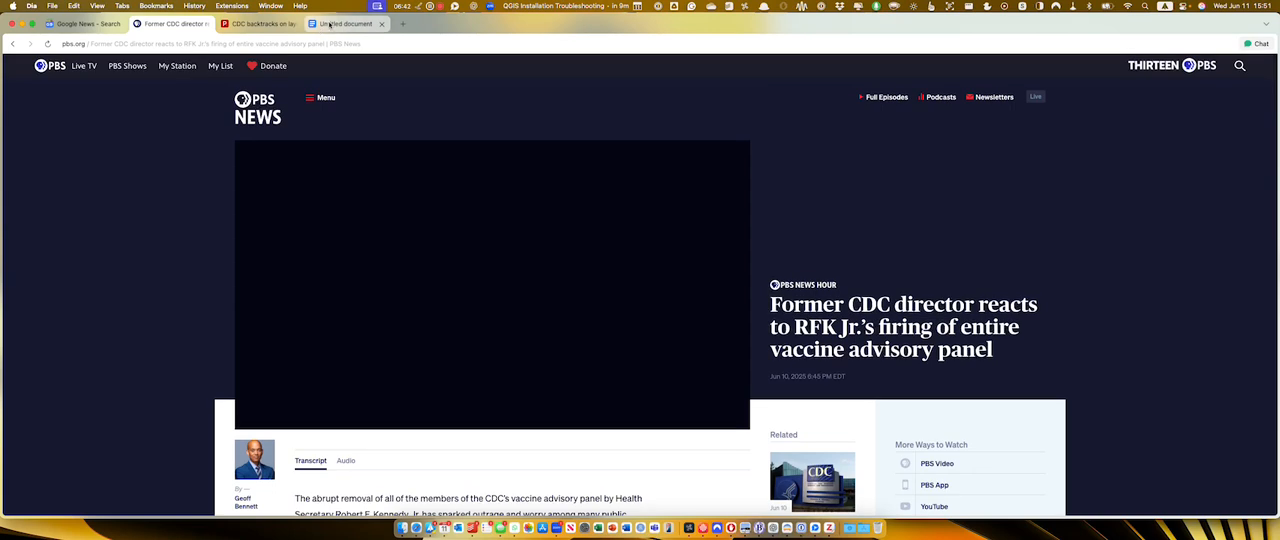
In the untitled document's chat, remove the document as context and mention the former CDC director and CDC backtracks on layoffs article tabs instead.
{"action": "left_click", "coordinate": [345, 23]}
{"action": "left_click", "coordinate": [1127, 490]}
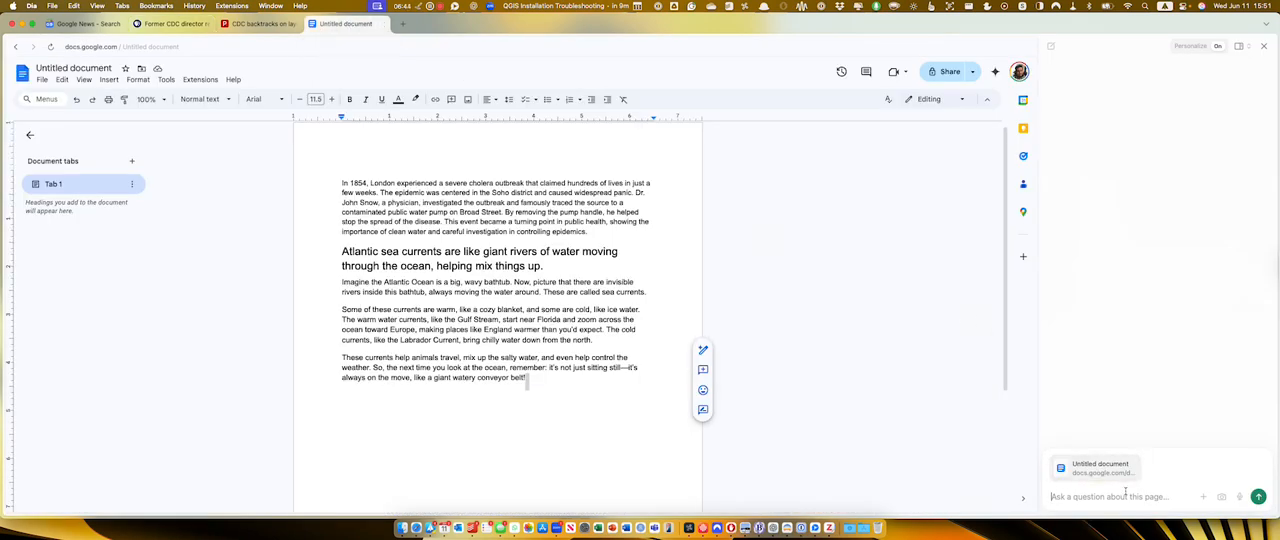
{"action": "left_click", "coordinate": [1139, 459]}
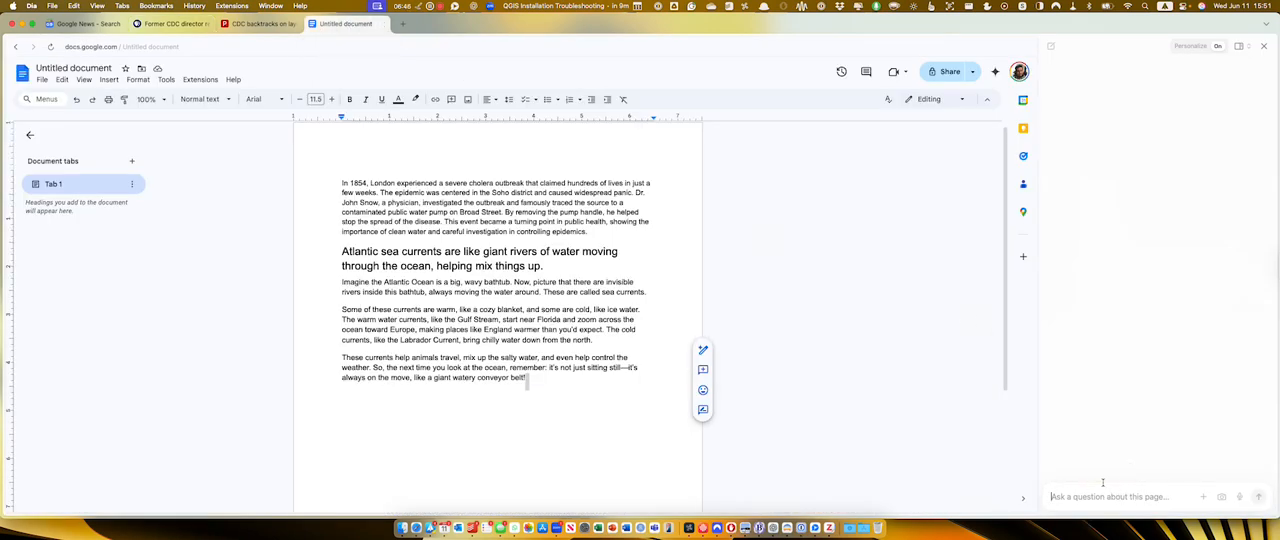
{"action": "type", "text": "@"}
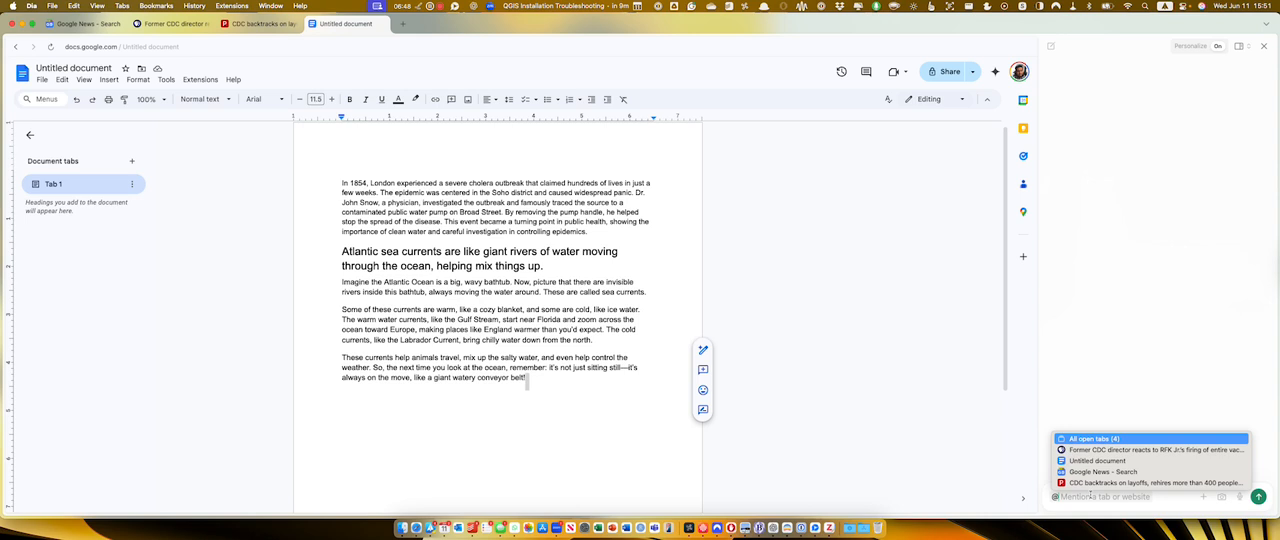
{"action": "key", "text": "Down"}
{"action": "key", "text": "Return"}
{"action": "type", "text": "@"}
{"action": "key", "text": "Down"}
{"action": "key", "text": "Down"}
{"action": "key", "text": "Down"}
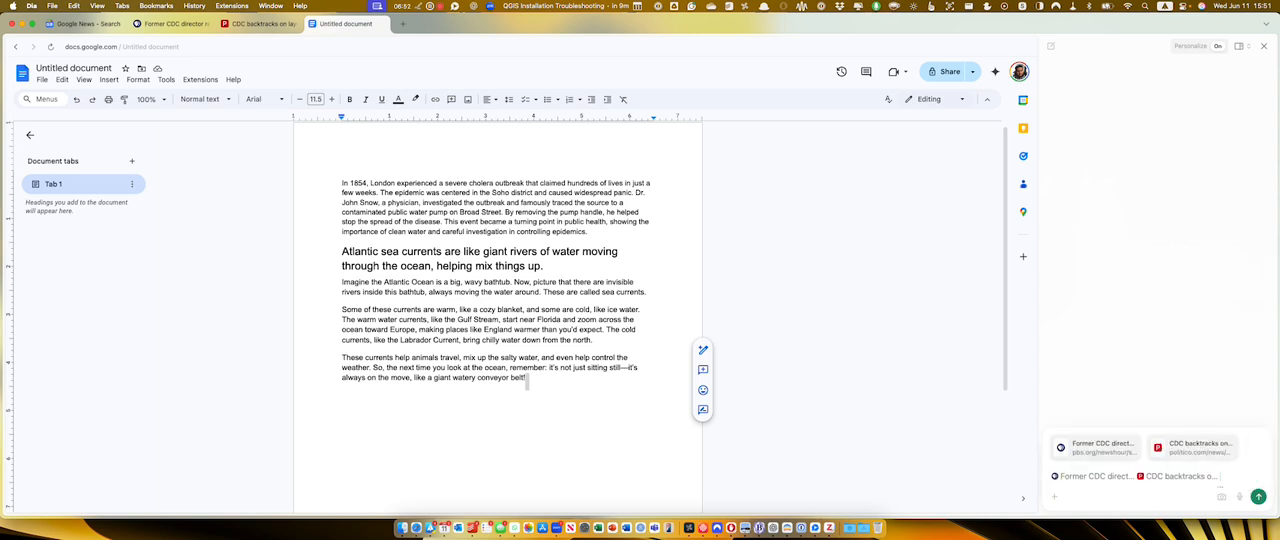
Send the prompt "Tell me about the history of the ACIP panel at CDC, and how the Current administration is changing things up.".
{"action": "type", "text": "l me about the his"}
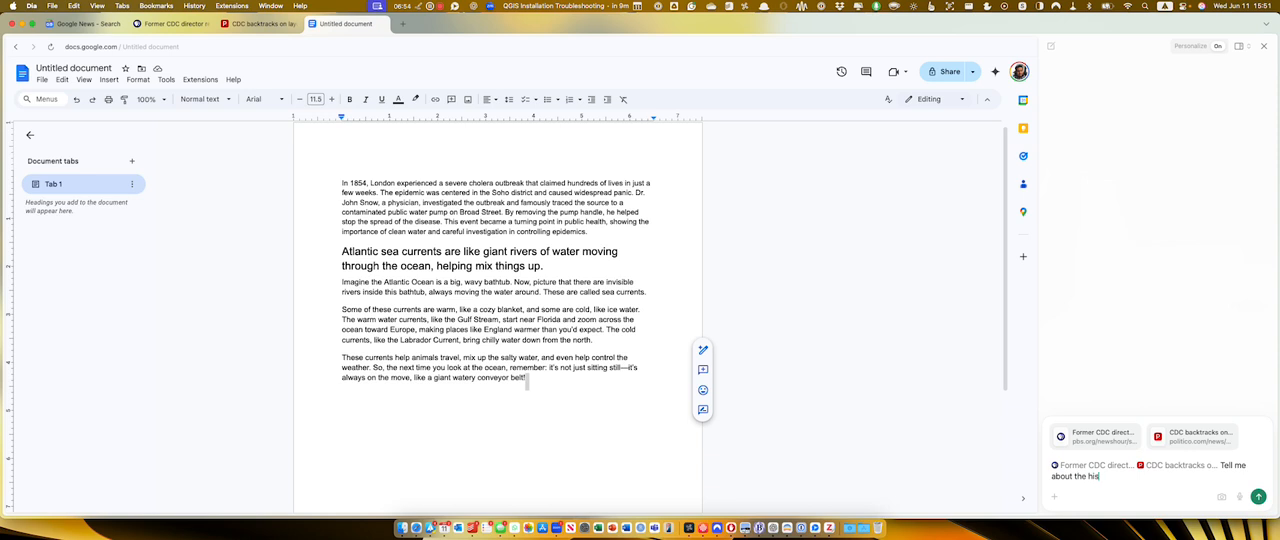
{"action": "type", "text": "tory of the ACIP panel at CDC, and how the Cu"}
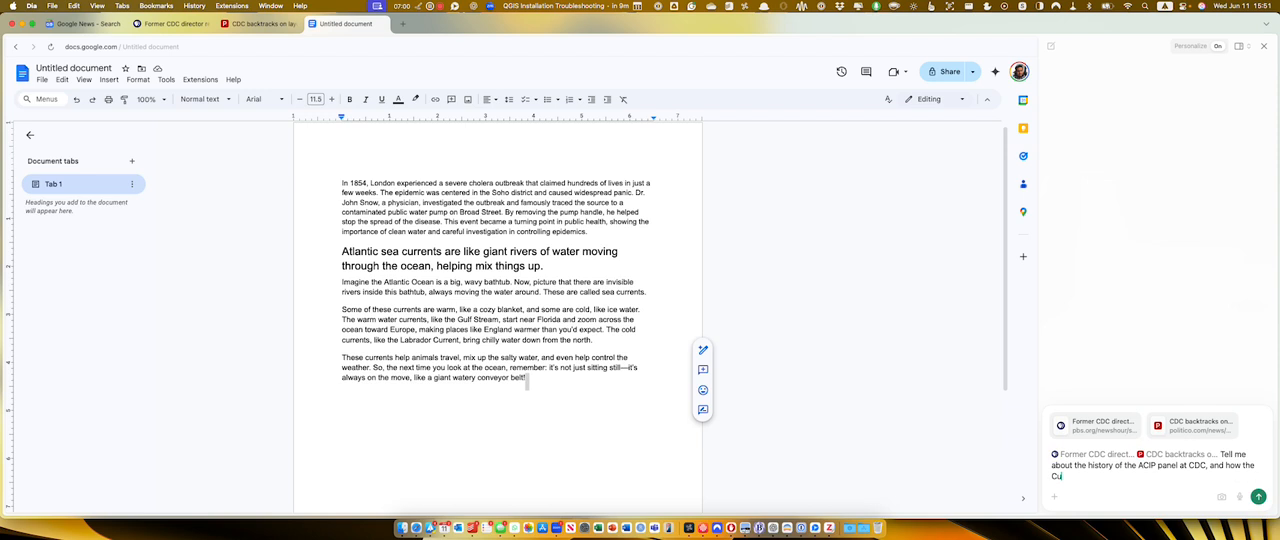
{"action": "type", "text": "rrent administration is changing things up."}
{"action": "key", "text": "Return"}
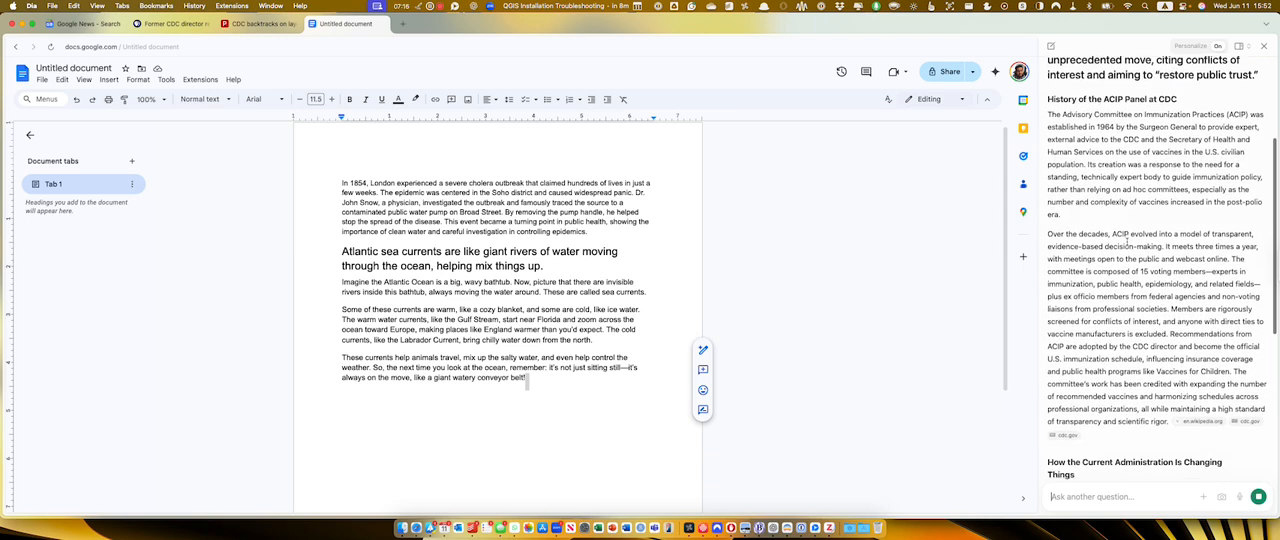
Open the Wikipedia source cited in the ACIP history section of the answer and look over the highlighted passage.
{"action": "mouse_move", "coordinate": [1202, 412]}
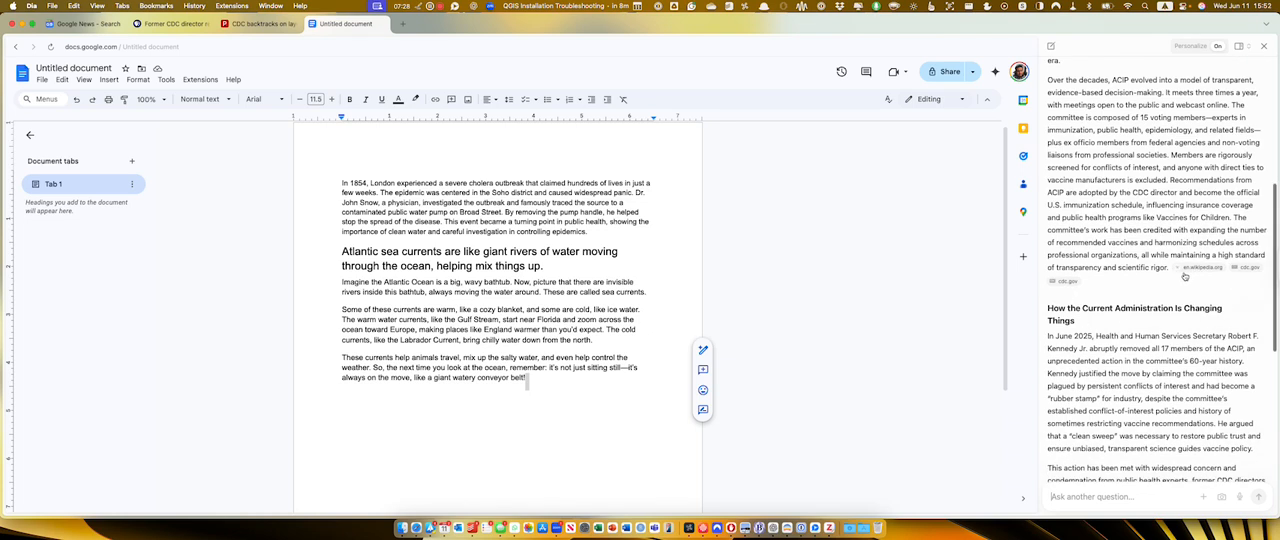
{"action": "left_click", "coordinate": [1201, 267]}
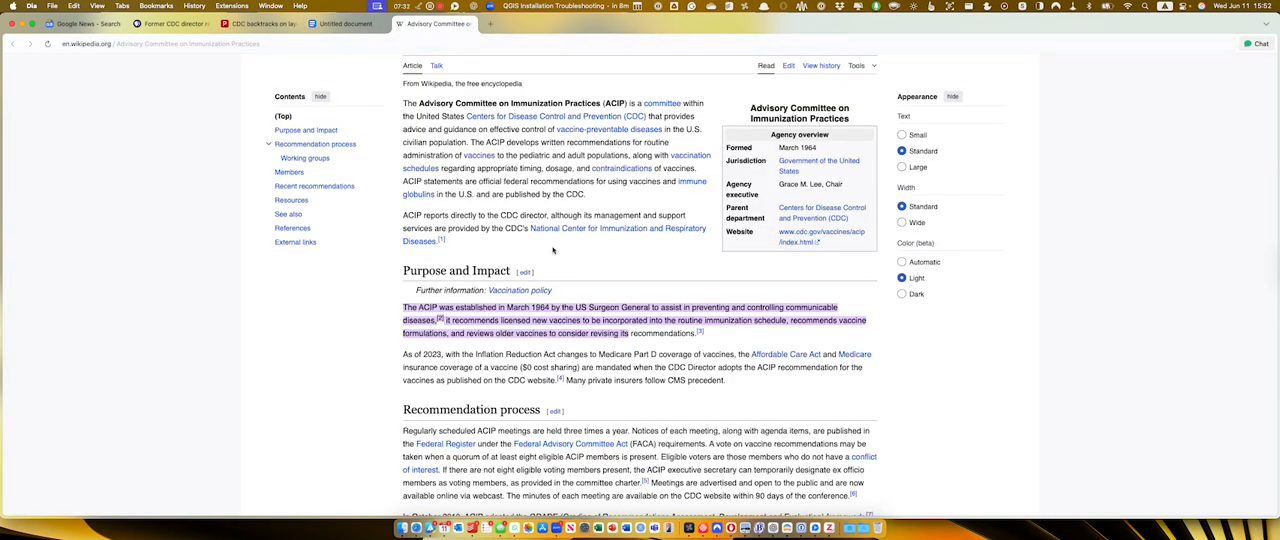
{"action": "scroll", "coordinate": [553, 250], "scroll_direction": "down", "scroll_amount": 5}
{"action": "scroll", "coordinate": [553, 250], "scroll_direction": "down", "scroll_amount": 5}
{"action": "scroll", "coordinate": [553, 250], "scroll_direction": "up", "scroll_amount": 12}
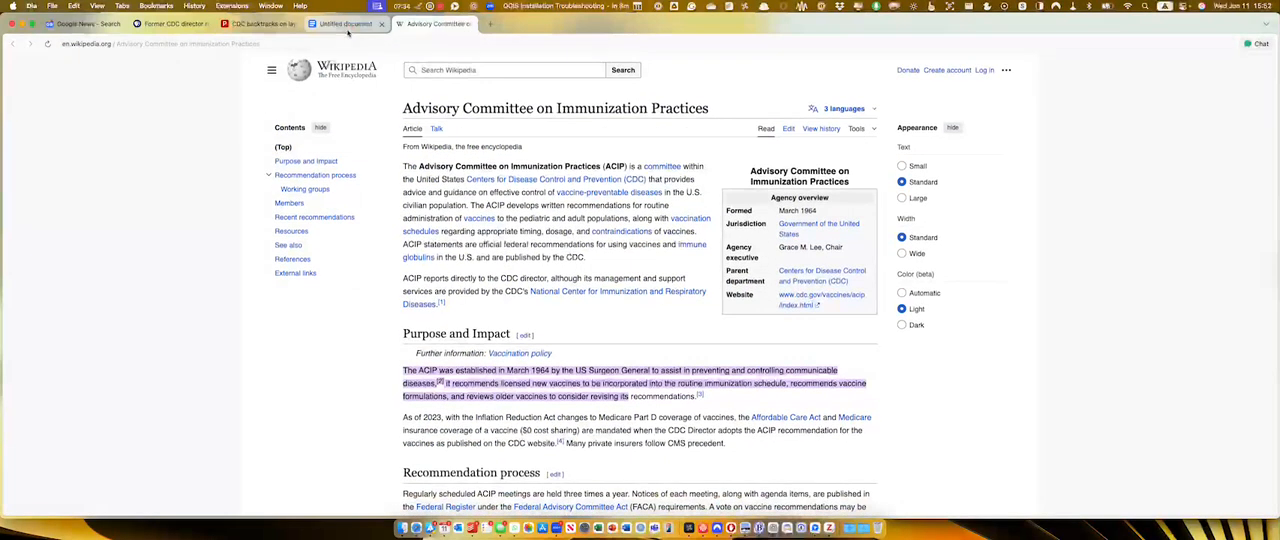
Return to the document's chat, read the rest of the ACIP answer, then view its cited hhs.gov press release and close it.
{"action": "left_click", "coordinate": [348, 25]}
{"action": "scroll", "coordinate": [1170, 364], "scroll_direction": "down", "scroll_amount": 5}
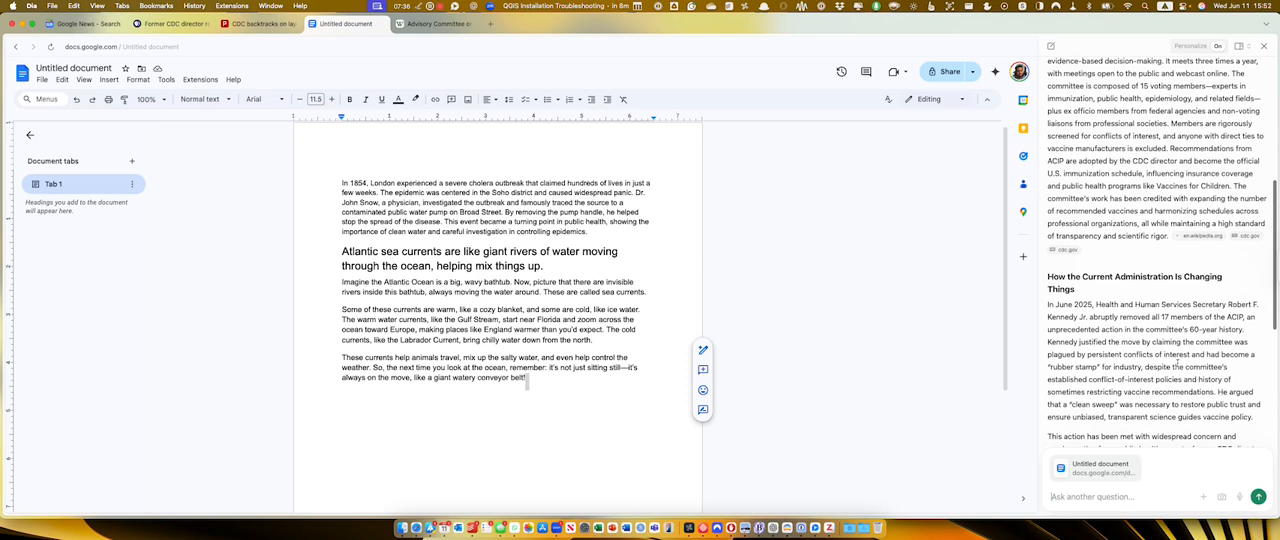
{"action": "scroll", "coordinate": [1158, 364], "scroll_direction": "down", "scroll_amount": 5}
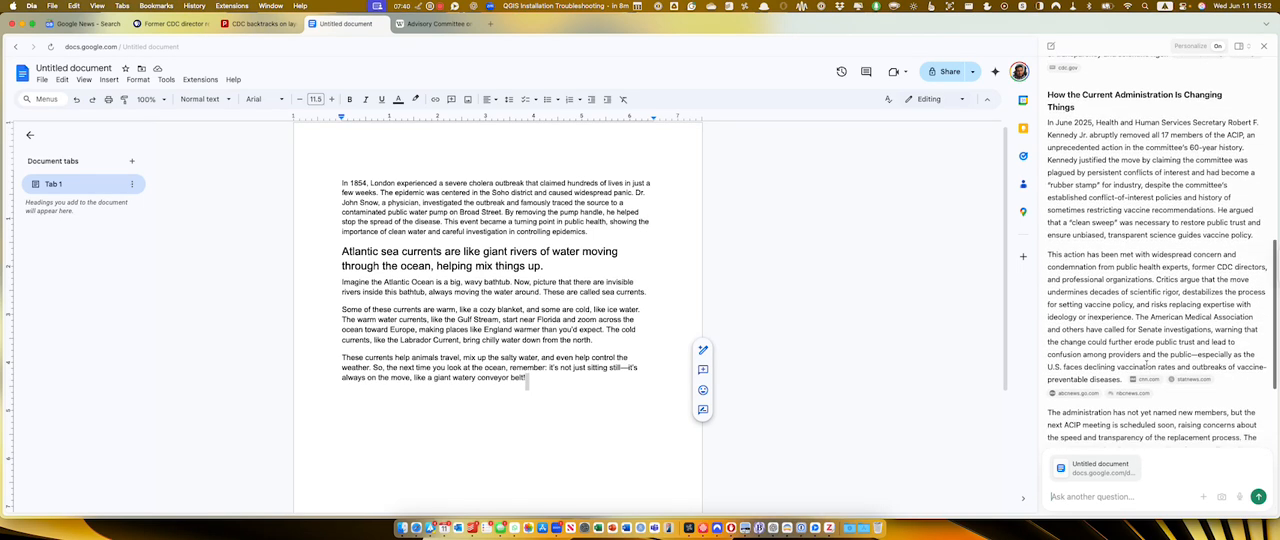
{"action": "scroll", "coordinate": [1140, 321], "scroll_direction": "down", "scroll_amount": 6}
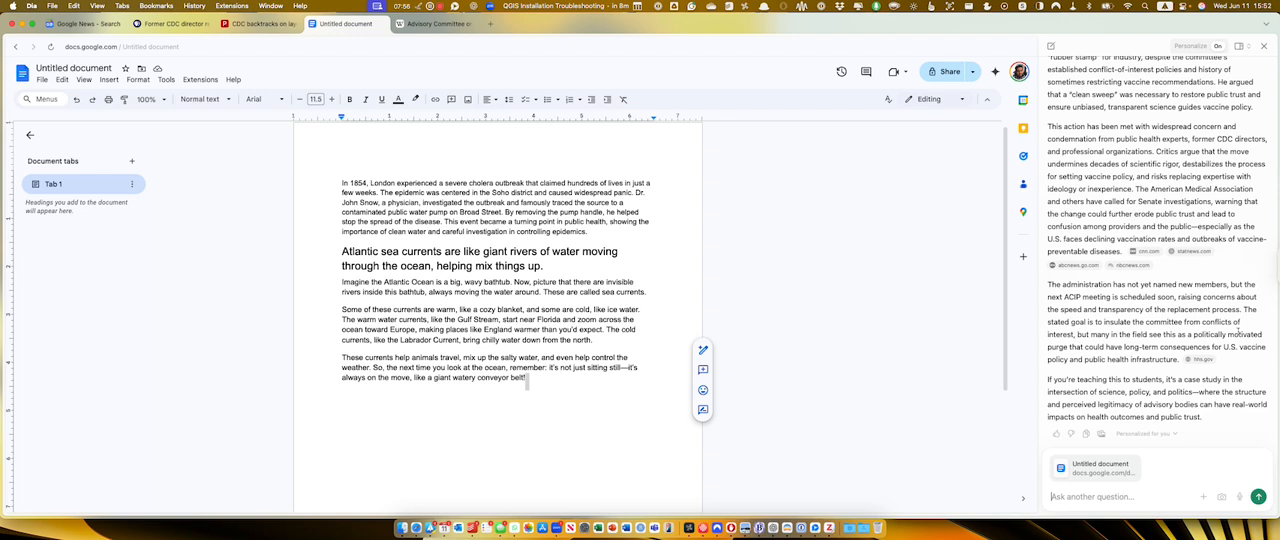
{"action": "left_click", "coordinate": [1200, 359]}
{"action": "scroll", "coordinate": [639, 222], "scroll_direction": "down", "scroll_amount": 10}
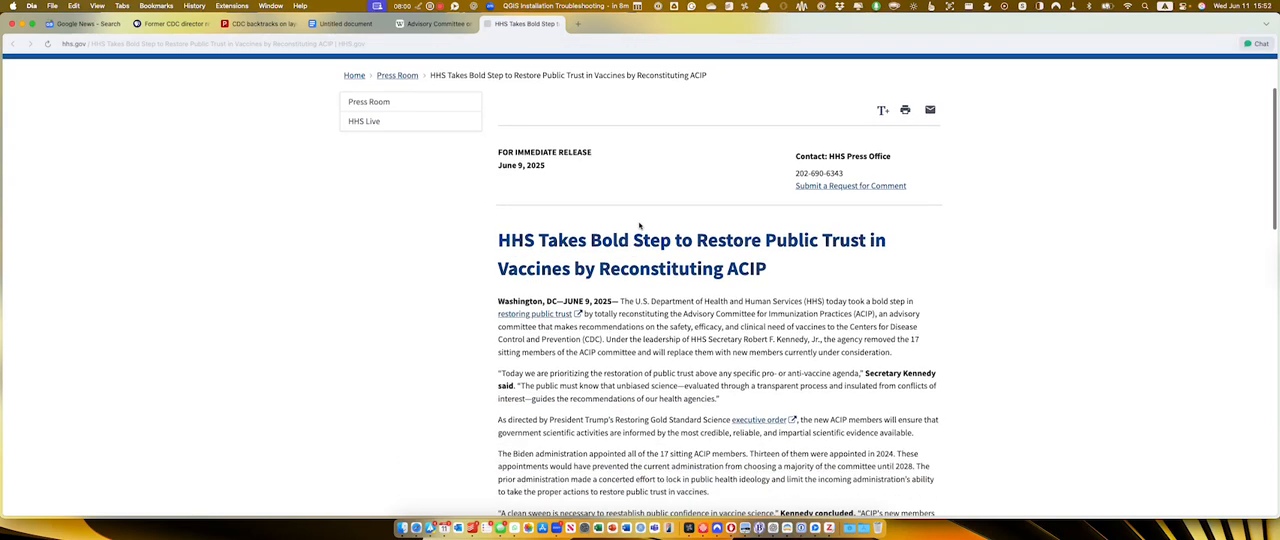
{"action": "scroll", "coordinate": [639, 222], "scroll_direction": "up", "scroll_amount": 10}
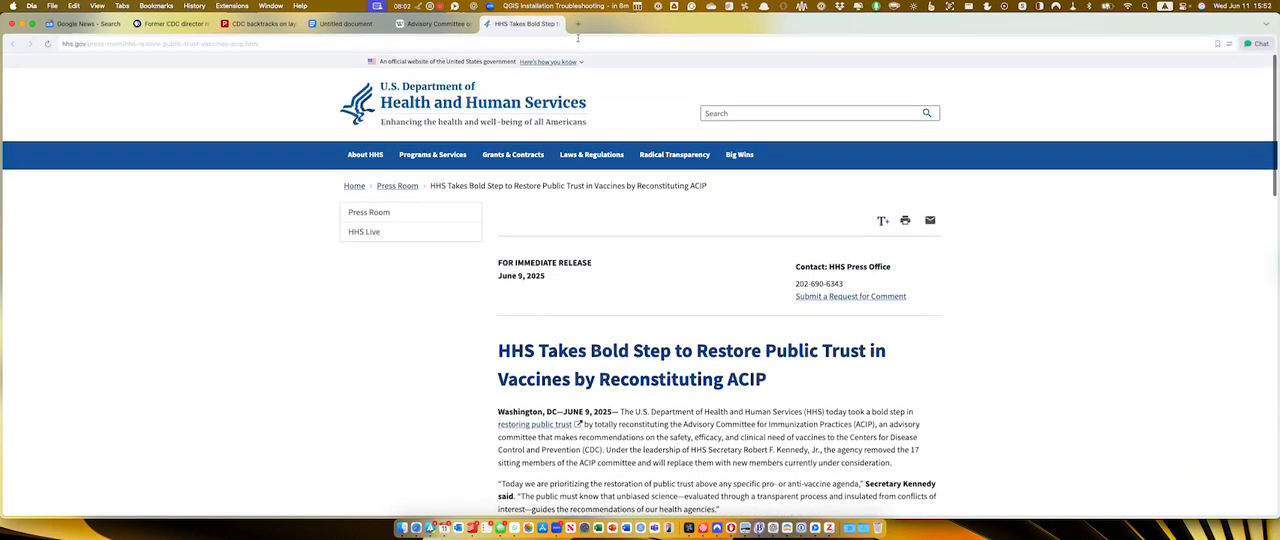
{"action": "left_click", "coordinate": [557, 23]}
Copy the chat's ACIP answer and paste it below the Atlantic sea currents text in the document.
{"action": "scroll", "coordinate": [1136, 373], "scroll_direction": "up", "scroll_amount": 10}
{"action": "scroll", "coordinate": [1135, 332], "scroll_direction": "down", "scroll_amount": 10}
{"action": "left_click", "coordinate": [1085, 435]}
{"action": "left_click", "coordinate": [563, 380]}
{"action": "key", "text": "ctrl+v"}
Delete the cholera and Atlantic sea currents text above the ACIP heading in the document.
{"action": "scroll", "coordinate": [536, 325], "scroll_direction": "up", "scroll_amount": 1}
{"action": "left_click_drag", "start_coordinate": [334, 420], "coordinate": [360, 143]}
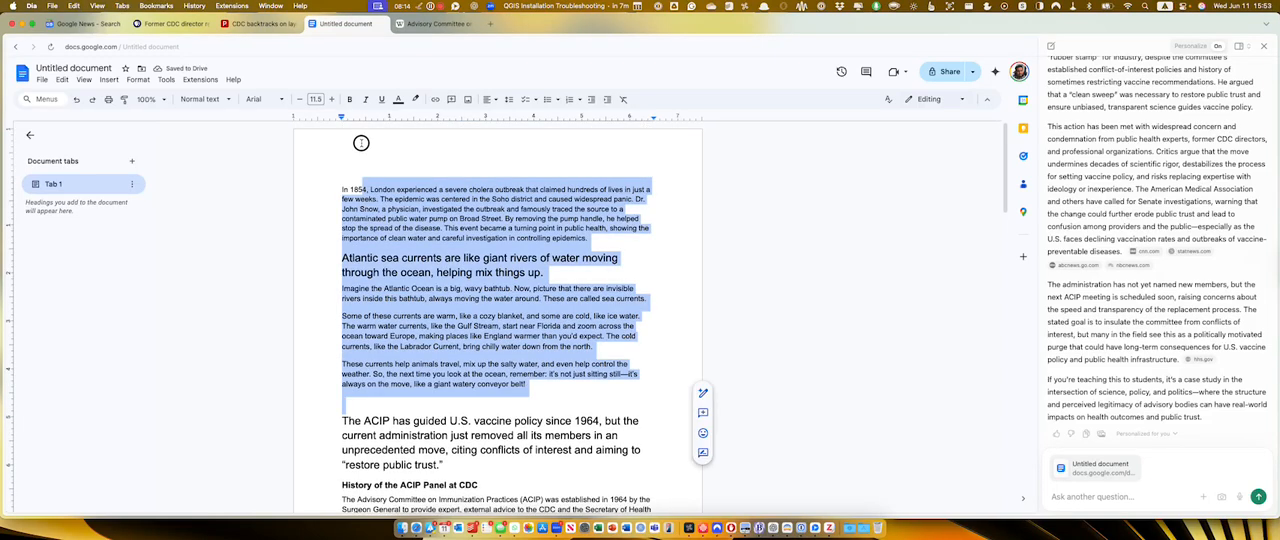
{"action": "key", "text": "BackSpace"}
{"action": "key", "text": "BackSpace"}
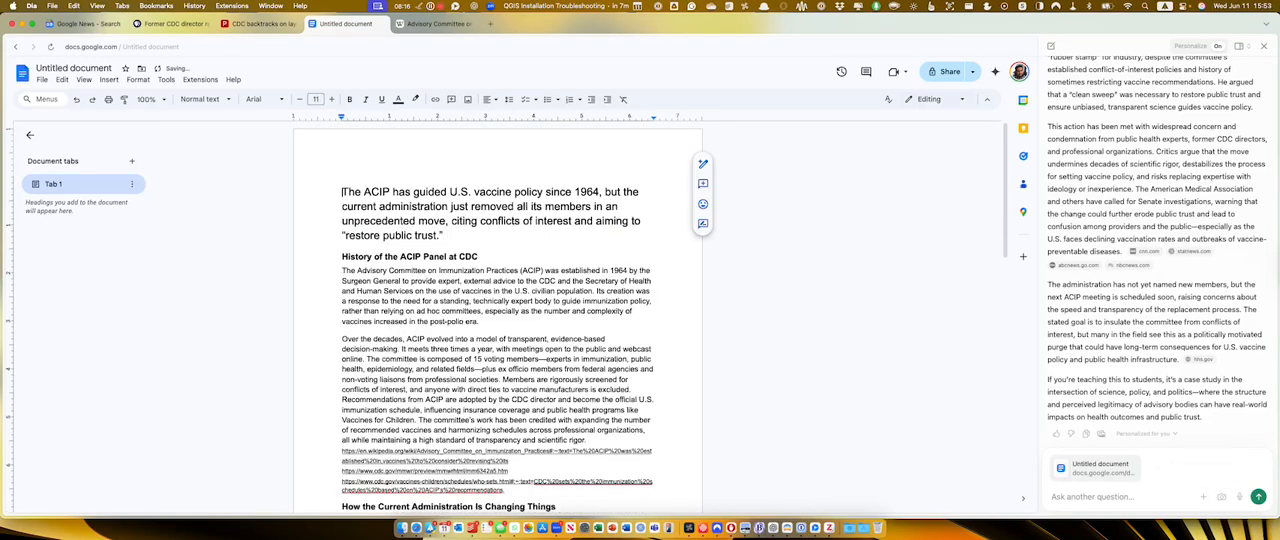
Look over the pasted ACIP text, start a new chat and ask "Can you generate an image?".
{"action": "scroll", "coordinate": [611, 261], "scroll_direction": "down", "scroll_amount": 15}
{"action": "scroll", "coordinate": [1133, 85], "scroll_direction": "up", "scroll_amount": 4}
{"action": "left_click", "coordinate": [1051, 46]}
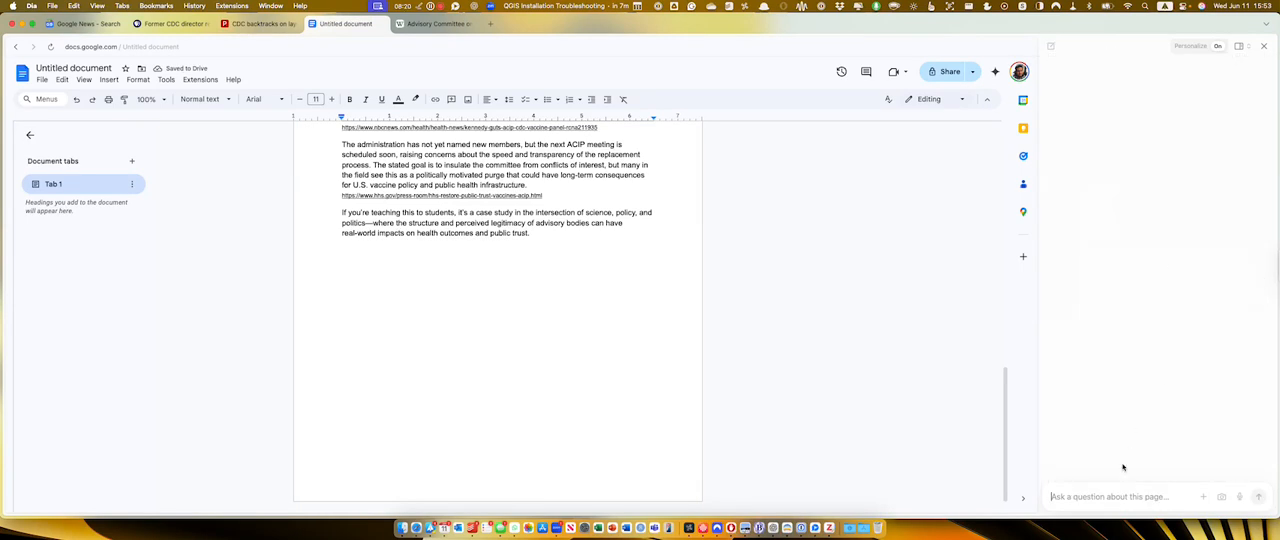
{"action": "type", "text": "Canyou ge"}
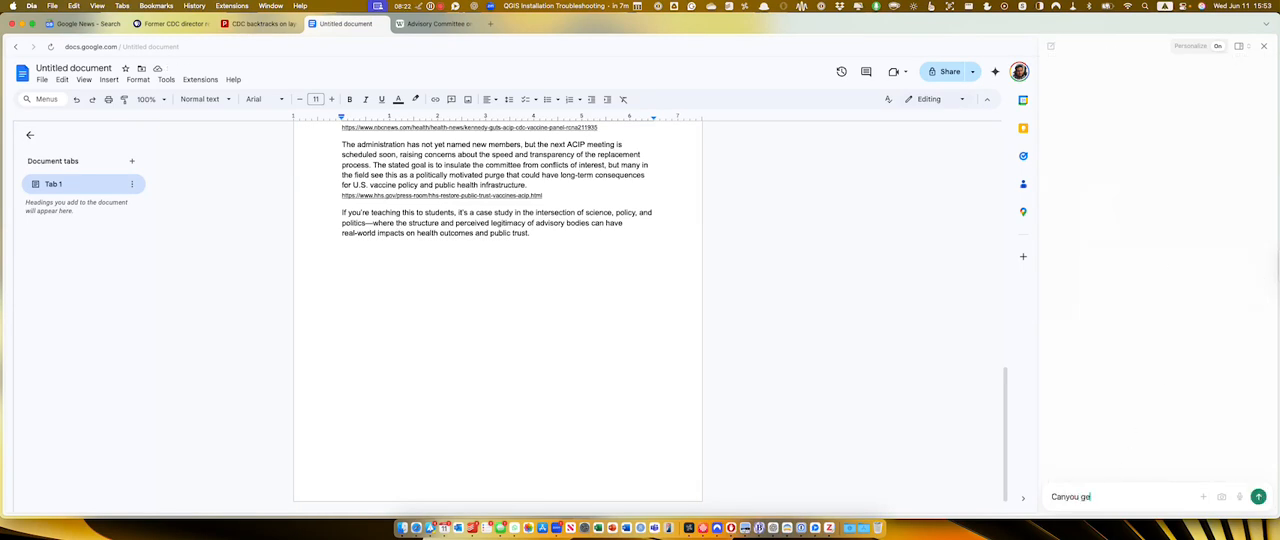
{"action": "key", "text": "BackSpace"}
{"action": "key", "text": "BackSpace"}
{"action": "key", "text": "BackSpace"}
{"action": "type", "text": "you generate an image?"}
{"action": "key", "text": "Return"}
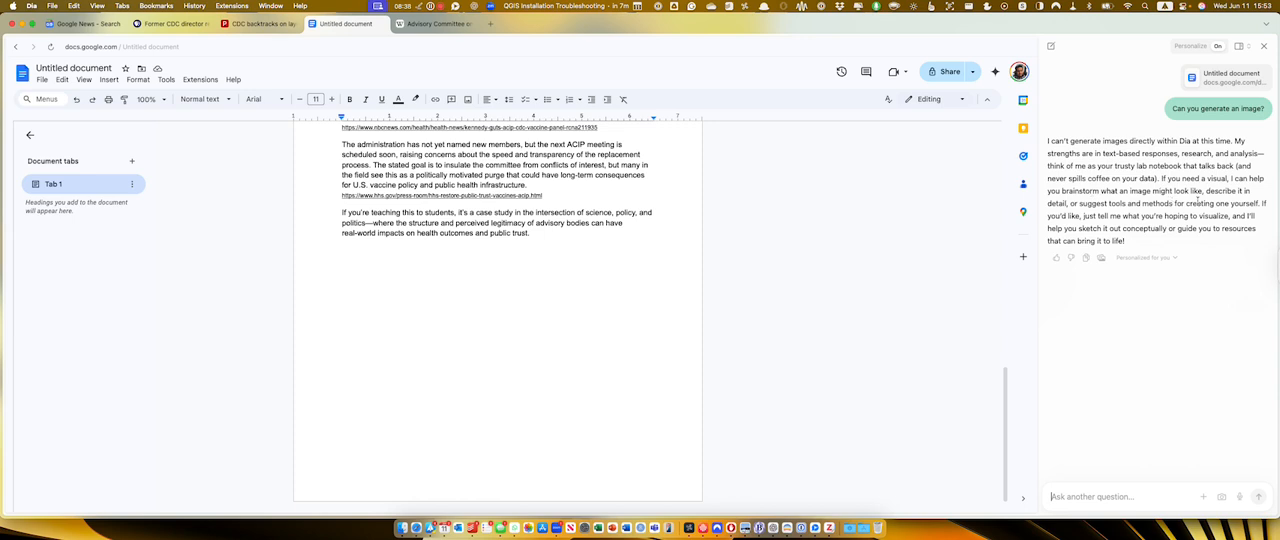
Ask the chat "What language model are you using?".
{"action": "type", "text": "What langu"}
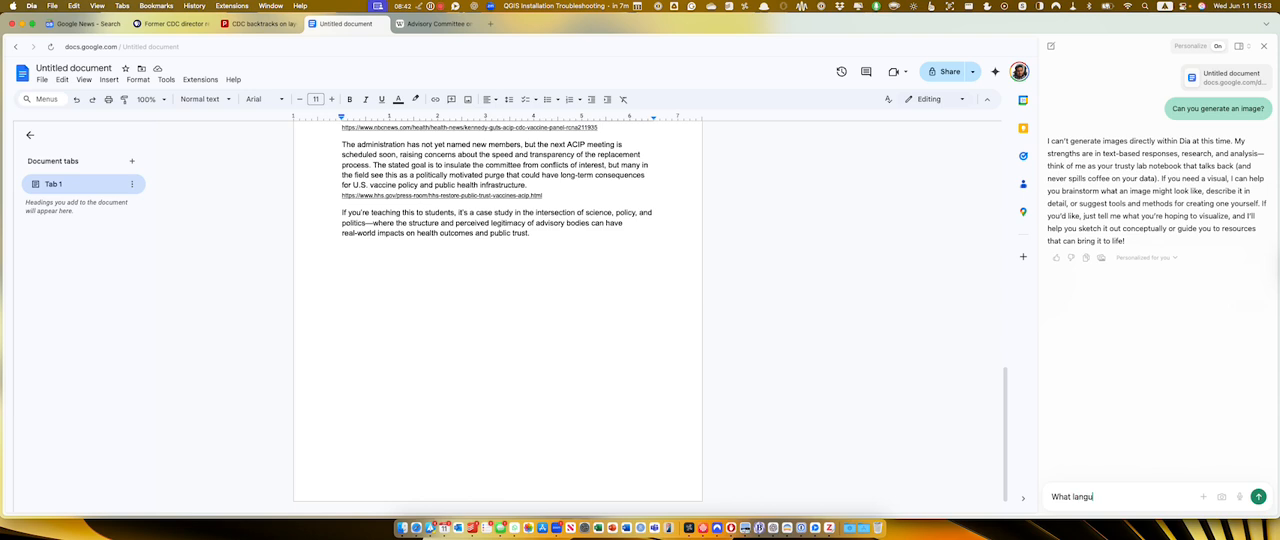
{"action": "type", "text": "age model are you using?"}
{"action": "key", "text": "Return"}
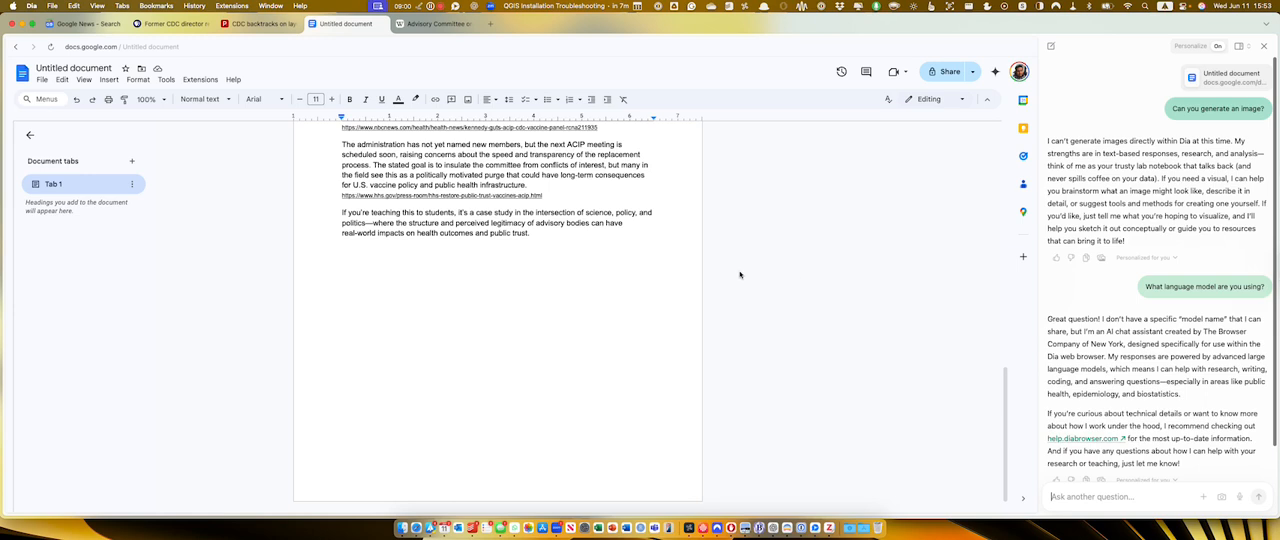
Look over the end of the document and the chat's replies about image generation and its language model.
{"action": "scroll", "coordinate": [740, 274], "scroll_direction": "up", "scroll_amount": 10}
{"action": "scroll", "coordinate": [508, 262], "scroll_direction": "down", "scroll_amount": 10}
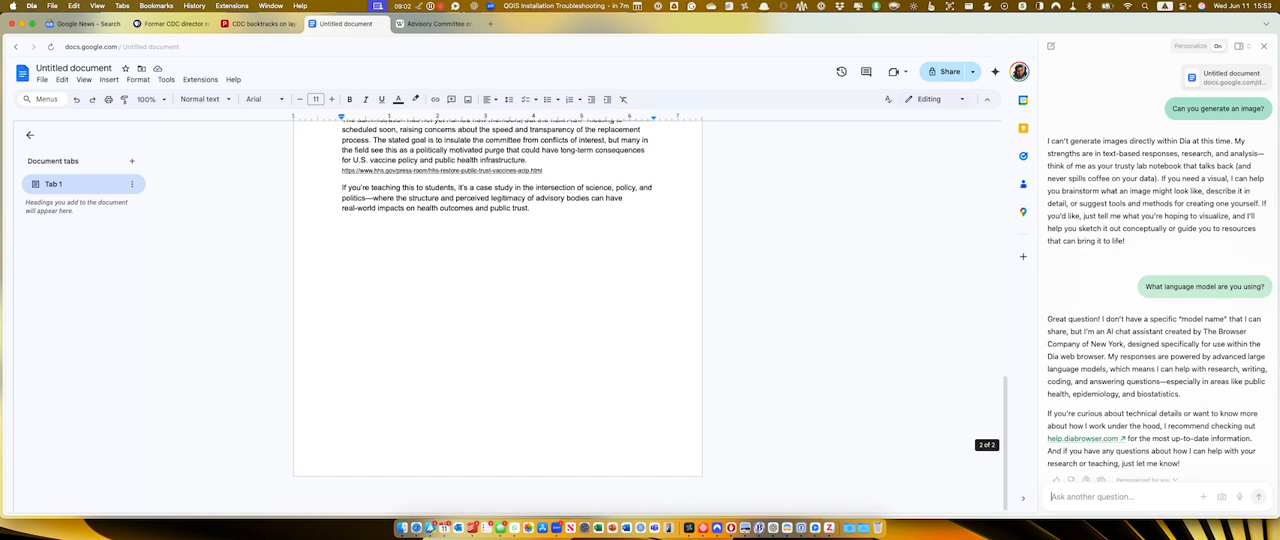
{"action": "scroll", "coordinate": [1170, 201], "scroll_direction": "down", "scroll_amount": 2}
{"action": "scroll", "coordinate": [1170, 201], "scroll_direction": "up", "scroll_amount": 2}
{"action": "scroll", "coordinate": [1170, 201], "scroll_direction": "down", "scroll_amount": 3}
{"action": "scroll", "coordinate": [1160, 200], "scroll_direction": "up", "scroll_amount": 1}
{"action": "scroll", "coordinate": [1157, 200], "scroll_direction": "up", "scroll_amount": 3}
{"action": "scroll", "coordinate": [1115, 283], "scroll_direction": "down", "scroll_amount": 3}
Ask the chat "How do I create shortcuts or mini scripts for you to run?".
{"action": "type", "text": "How do I create"}
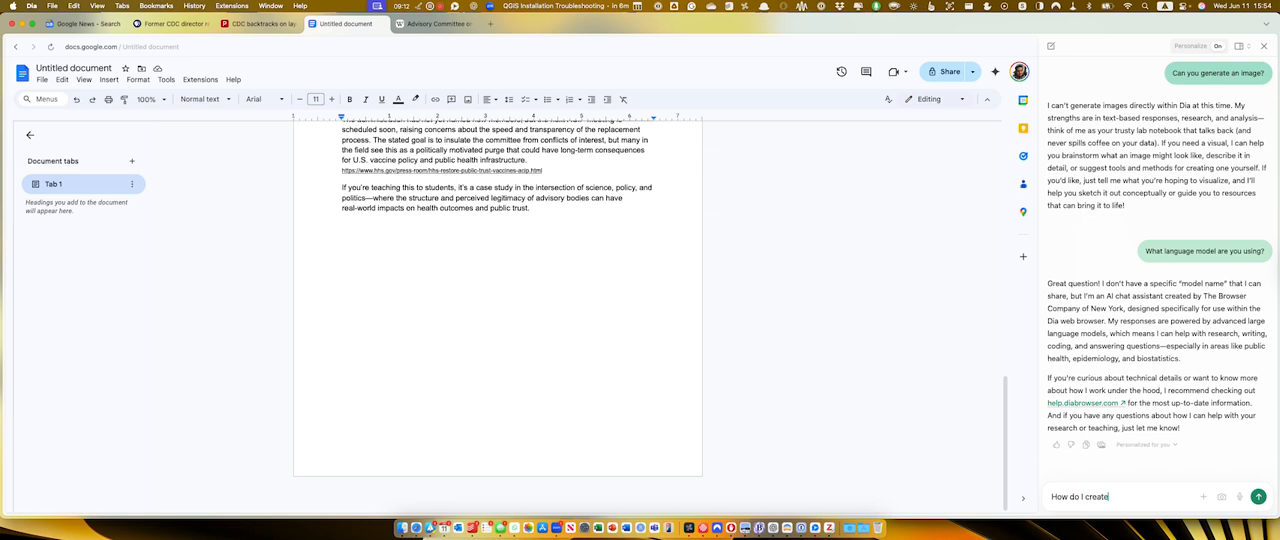
{"action": "type", "text": " shortcuts or mini scripts fo"}
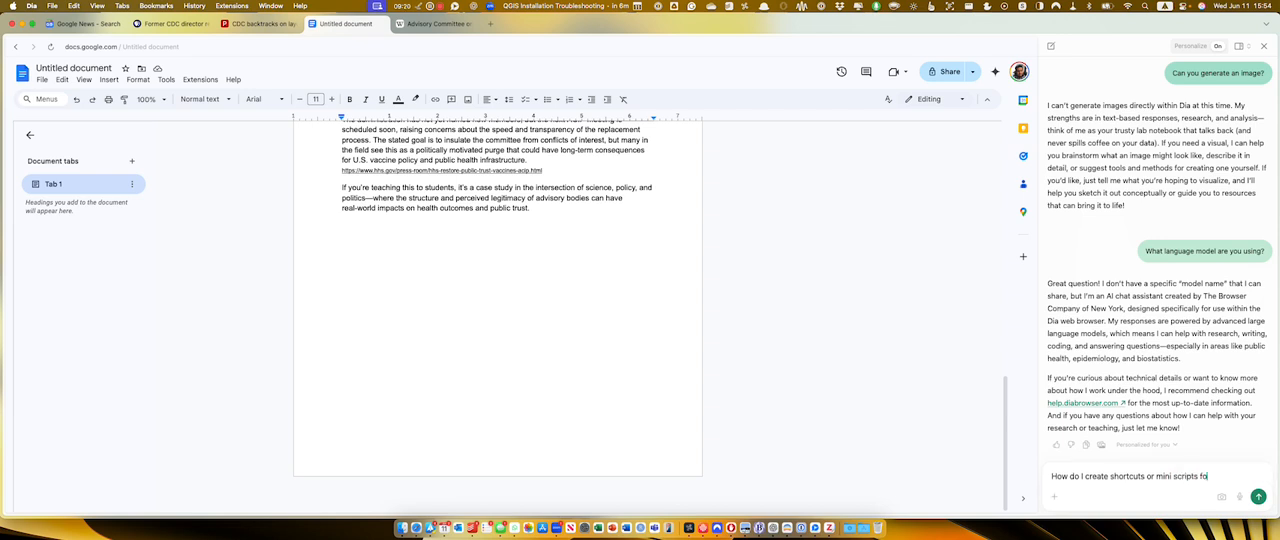
{"action": "type", "text": "r you to run?"}
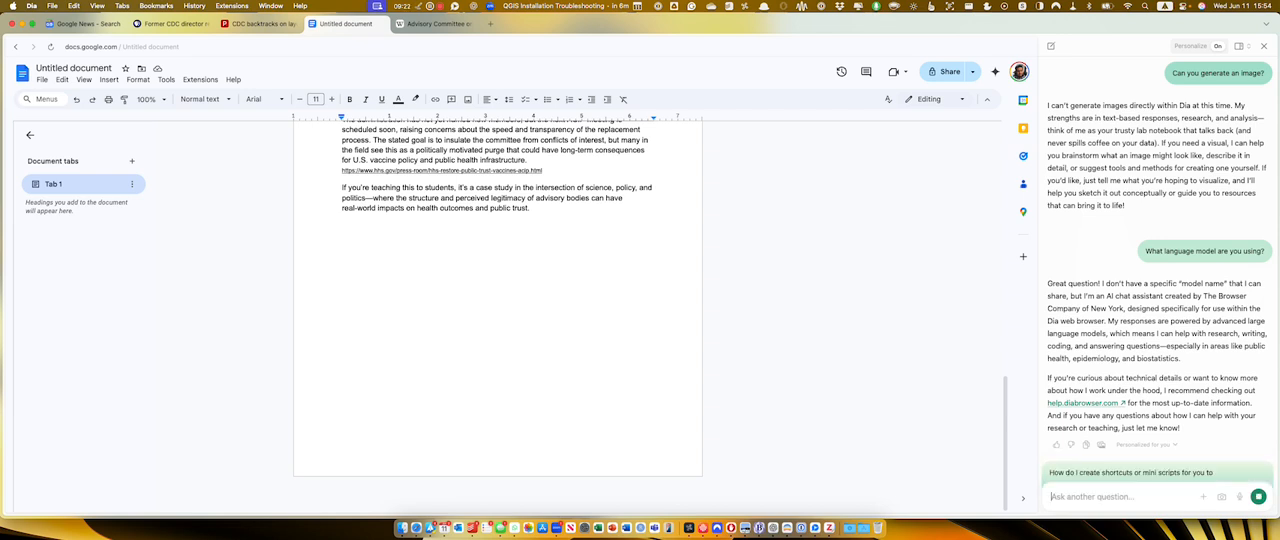
{"action": "key", "text": "Return"}
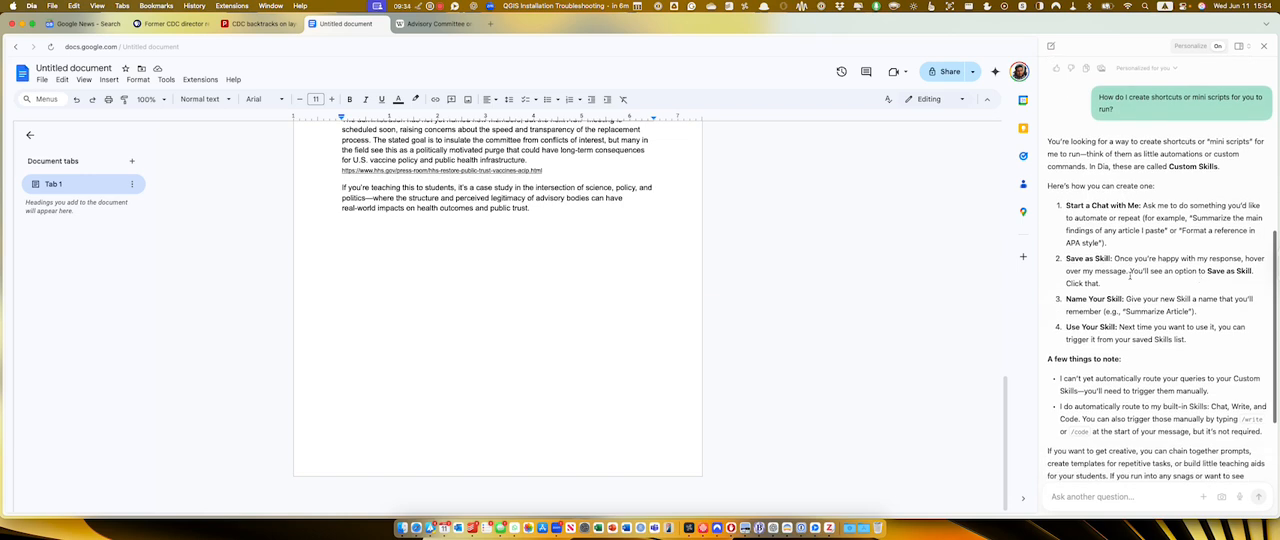
Read through the chat's instructions for creating custom skills and find the save-as-skill option on the sent prompt.
{"action": "scroll", "coordinate": [1131, 276], "scroll_direction": "up", "scroll_amount": 1}
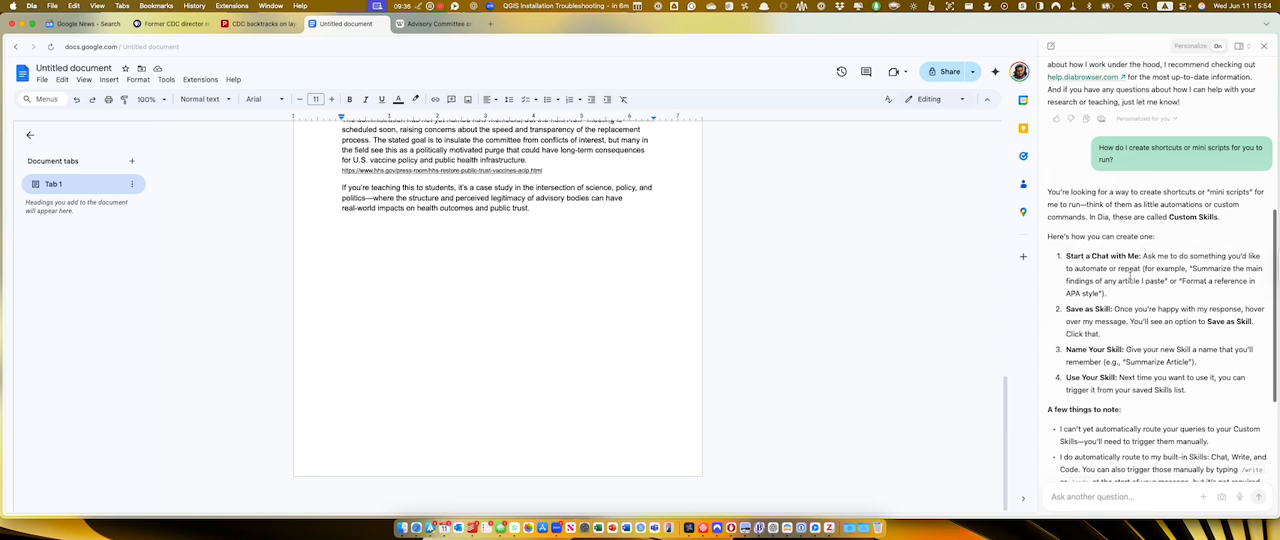
{"action": "scroll", "coordinate": [1136, 213], "scroll_direction": "up", "scroll_amount": 1}
{"action": "scroll", "coordinate": [1135, 213], "scroll_direction": "up", "scroll_amount": 2}
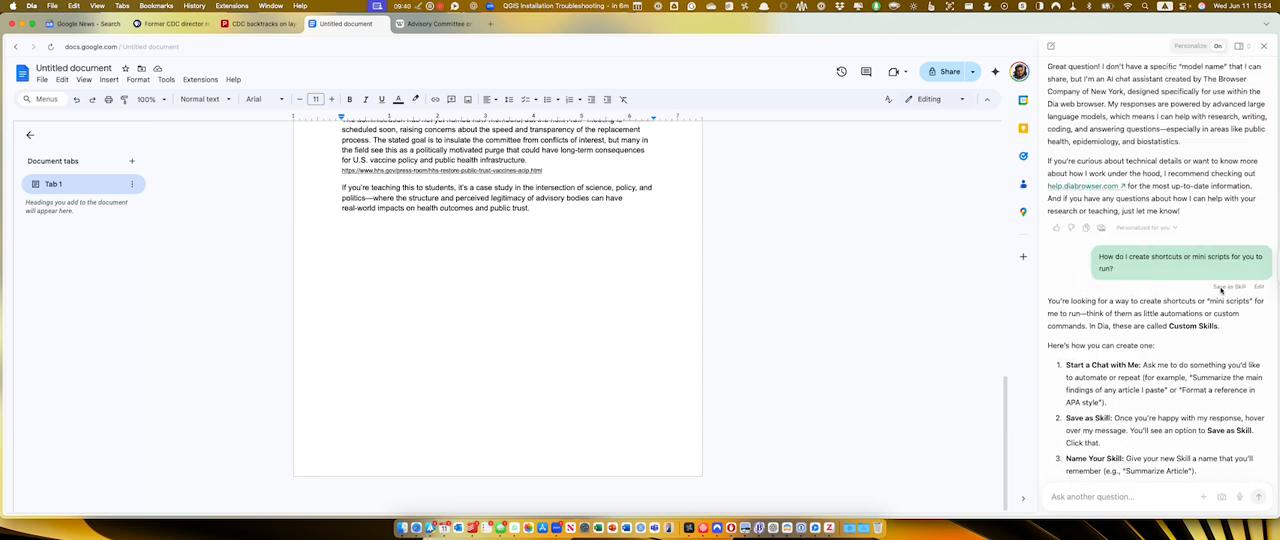
{"action": "scroll", "coordinate": [1145, 305], "scroll_direction": "down", "scroll_amount": 3}
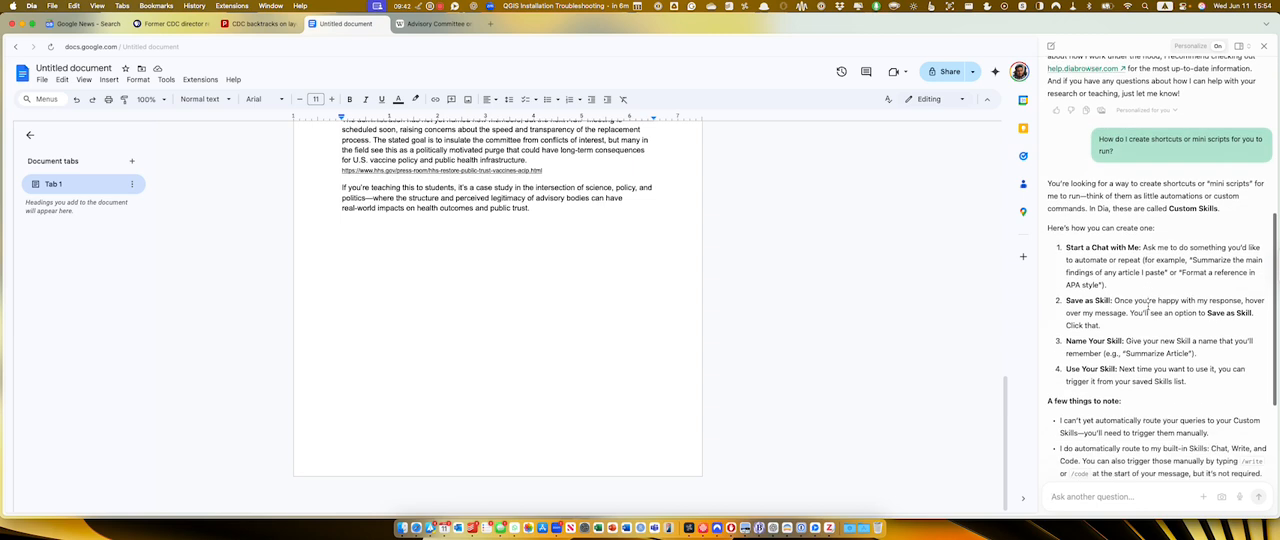
{"action": "scroll", "coordinate": [1155, 366], "scroll_direction": "down", "scroll_amount": 3}
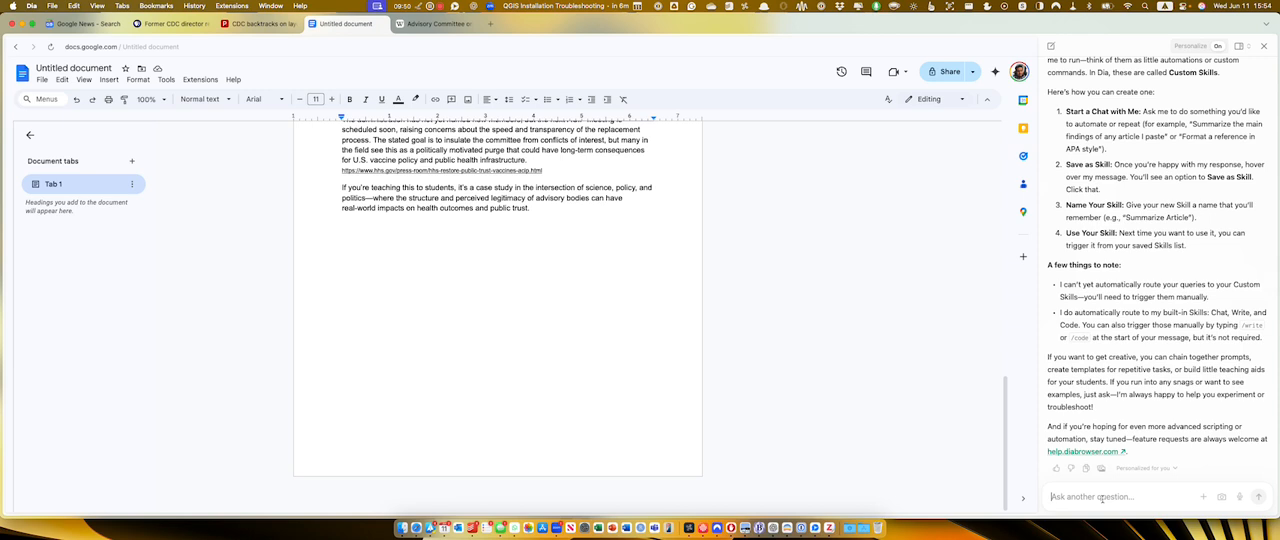
{"action": "type", "text": "Re-write thi"}
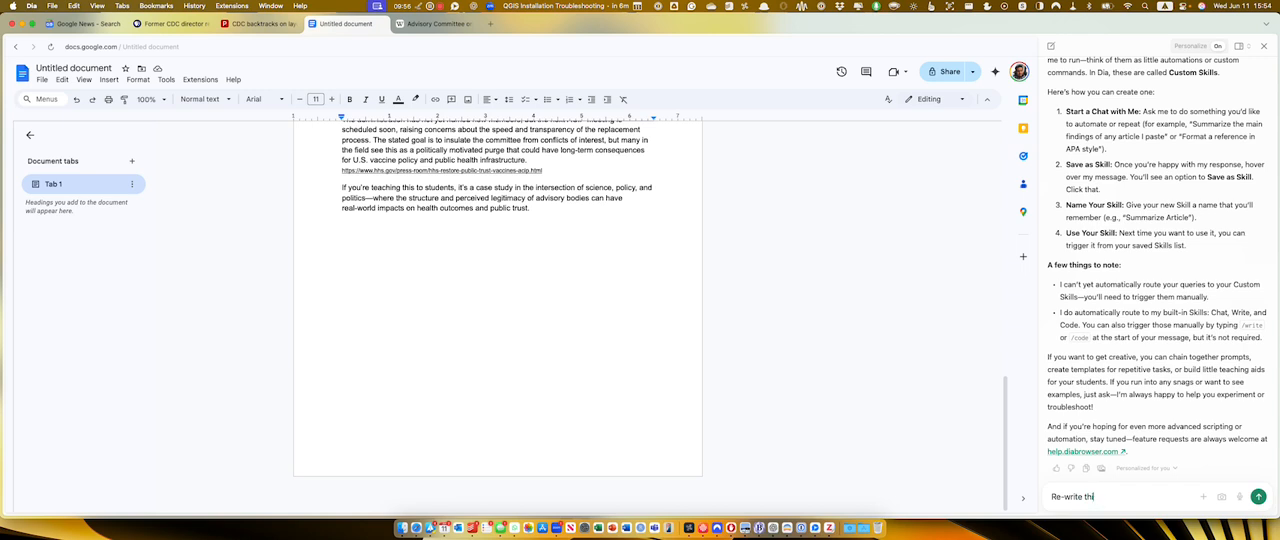
{"action": "type", "text": "s the highlighted text in"}
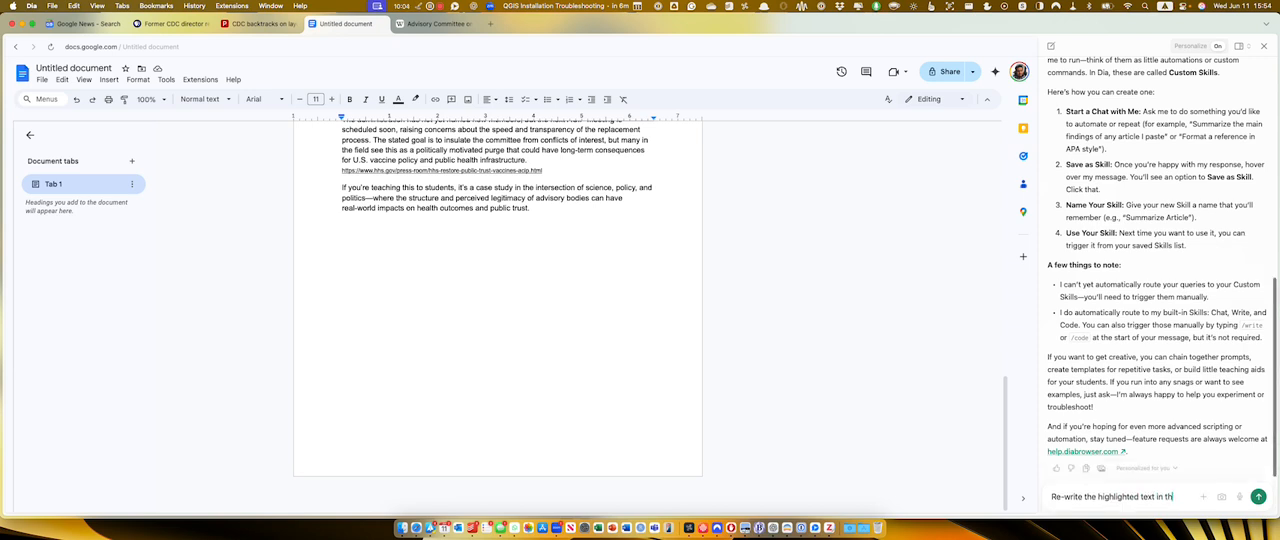
{"action": "left_click_drag", "start_coordinate": [1164, 497], "coordinate": [1034, 497]}
{"action": "key", "text": "BackSpace"}
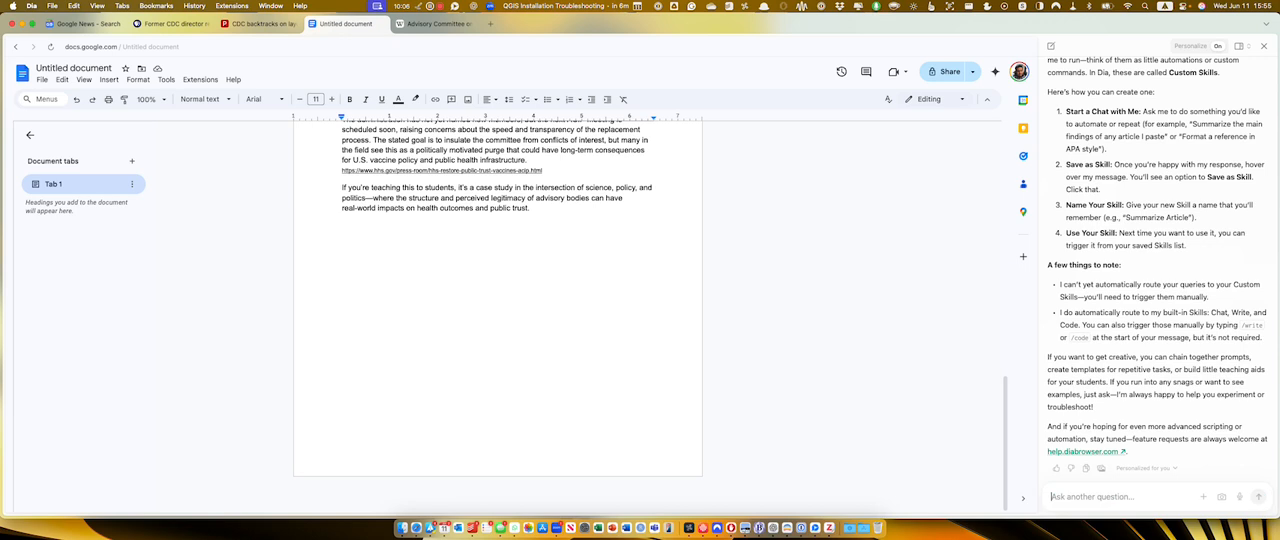
Ask the chat to "re-write this in a tone that is more friendly, and include some humor." for the document's selected last paragraph.
{"action": "scroll", "coordinate": [749, 378], "scroll_direction": "up", "scroll_amount": 3}
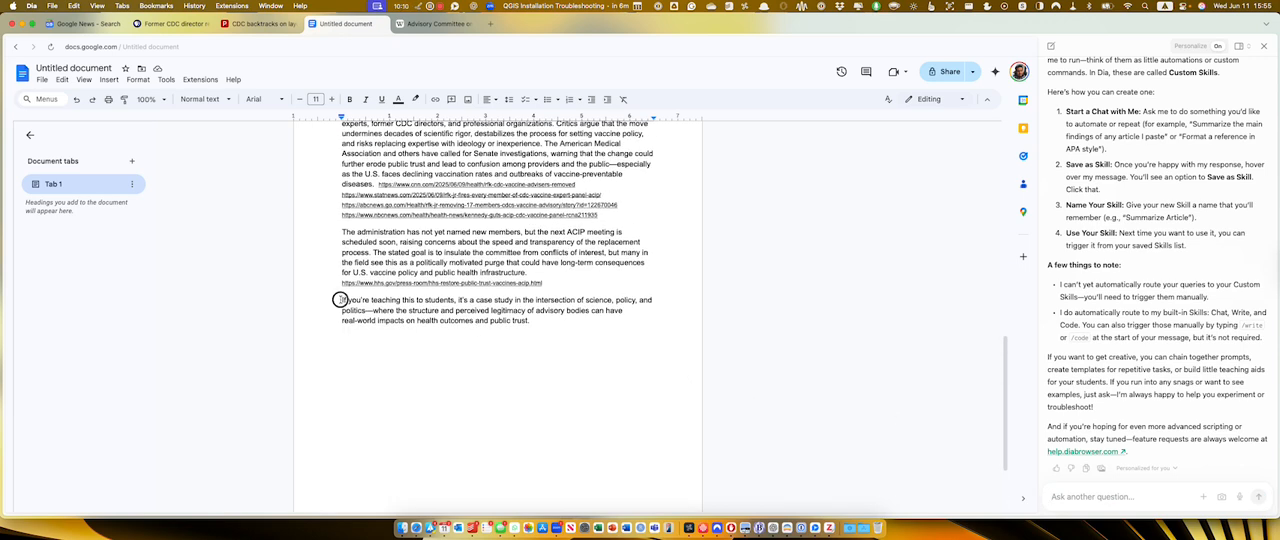
{"action": "left_click_drag", "start_coordinate": [341, 300], "coordinate": [532, 325]}
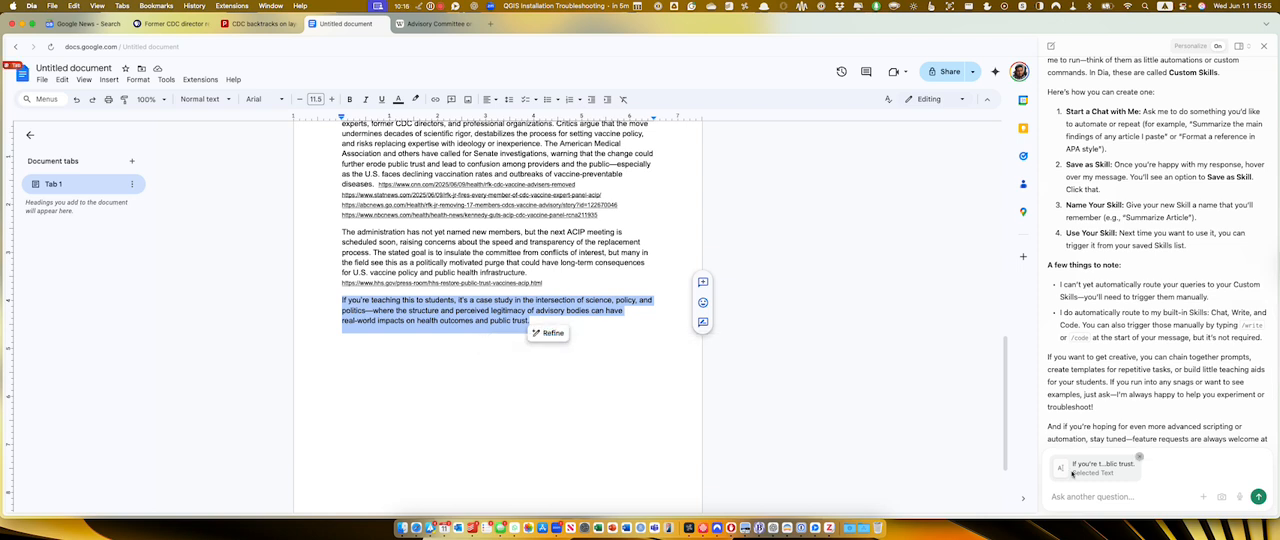
{"action": "left_click", "coordinate": [1094, 496]}
{"action": "type", "text": "re"}
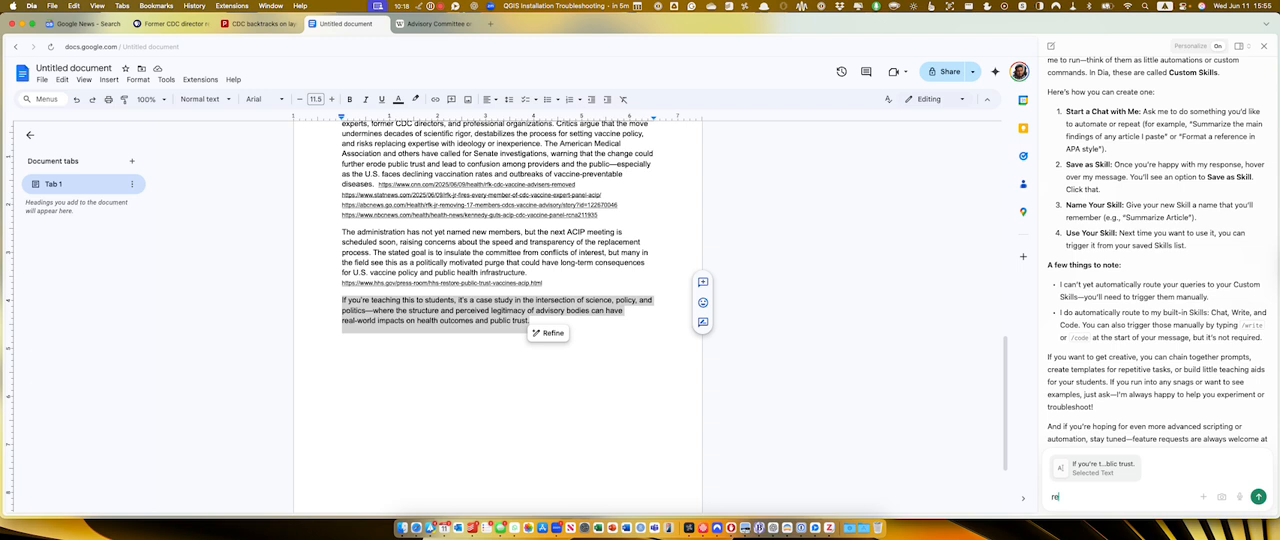
{"action": "type", "text": "-write t"}
{"action": "key", "text": "BackSpace"}
{"action": "key", "text": "BackSpace"}
{"action": "key", "text": "BackSpace"}
{"action": "key", "text": "BackSpace"}
{"action": "type", "text": "ite this in a tone that is"}
{"action": "key", "text": "BackSpace"}
{"action": "key", "text": "BackSpace"}
{"action": "key", "text": "BackSpace"}
{"action": "key", "text": "BackSpace"}
{"action": "key", "text": "BackSpace"}
{"action": "key", "text": "BackSpace"}
{"action": "key", "text": "BackSpace"}
{"action": "type", "text": "that is more f"}
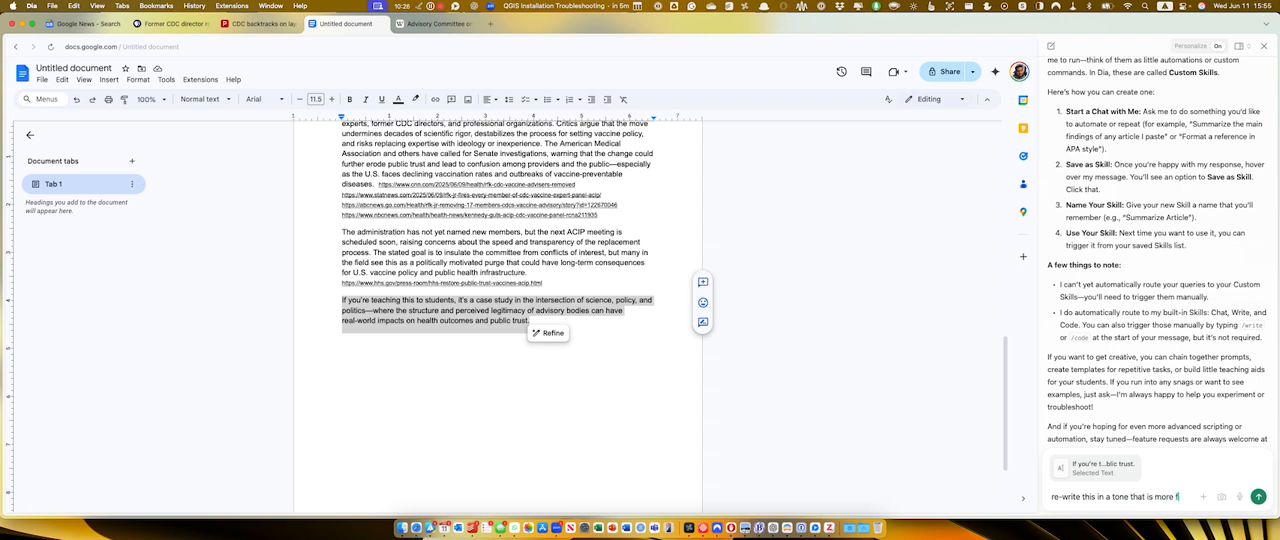
{"action": "type", "text": "riendly, and include some"}
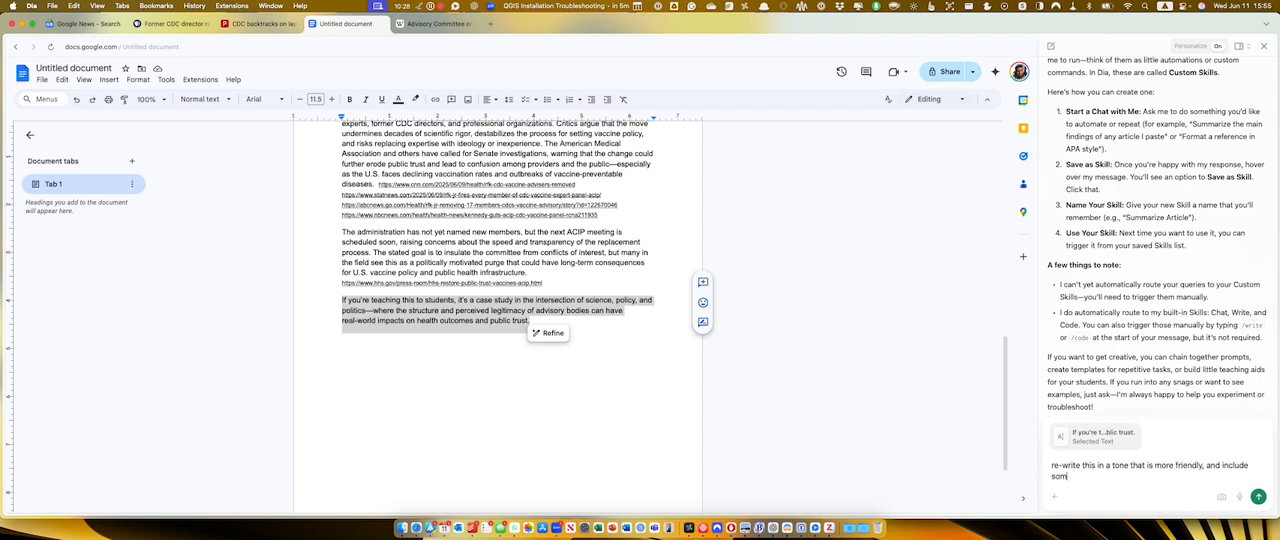
{"action": "type", "text": " humor."}
{"action": "key", "text": "Return"}
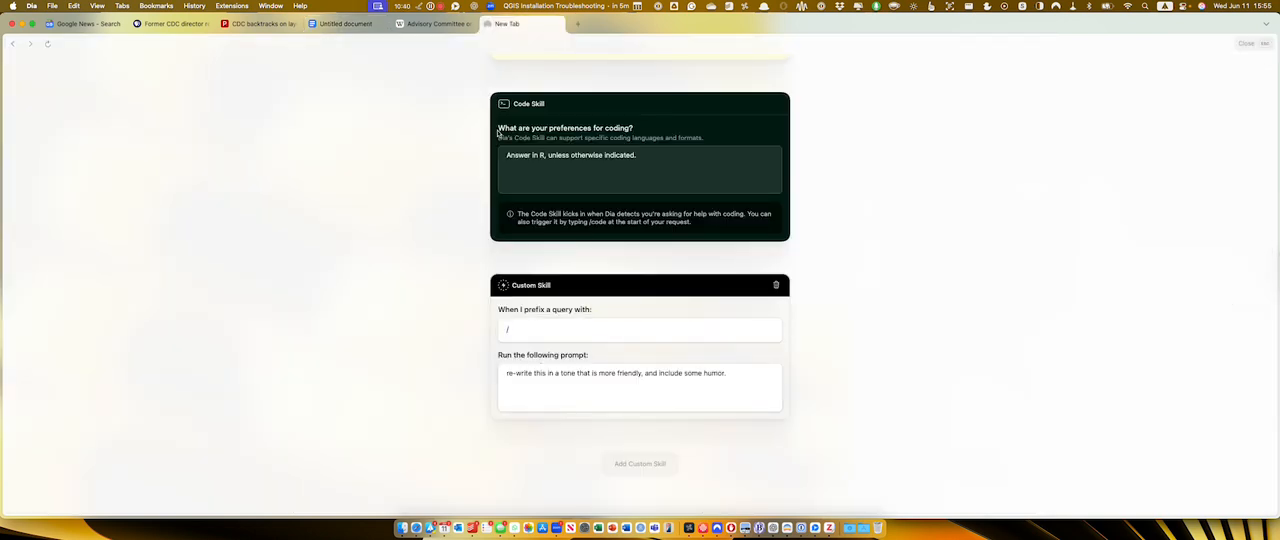
Set the custom skill's prefix to "humor" for the friendly rewrite prompt and close the skill settings.
{"action": "left_click", "coordinate": [538, 328]}
{"action": "type", "text": "hum"}
{"action": "left_click", "coordinate": [508, 373]}
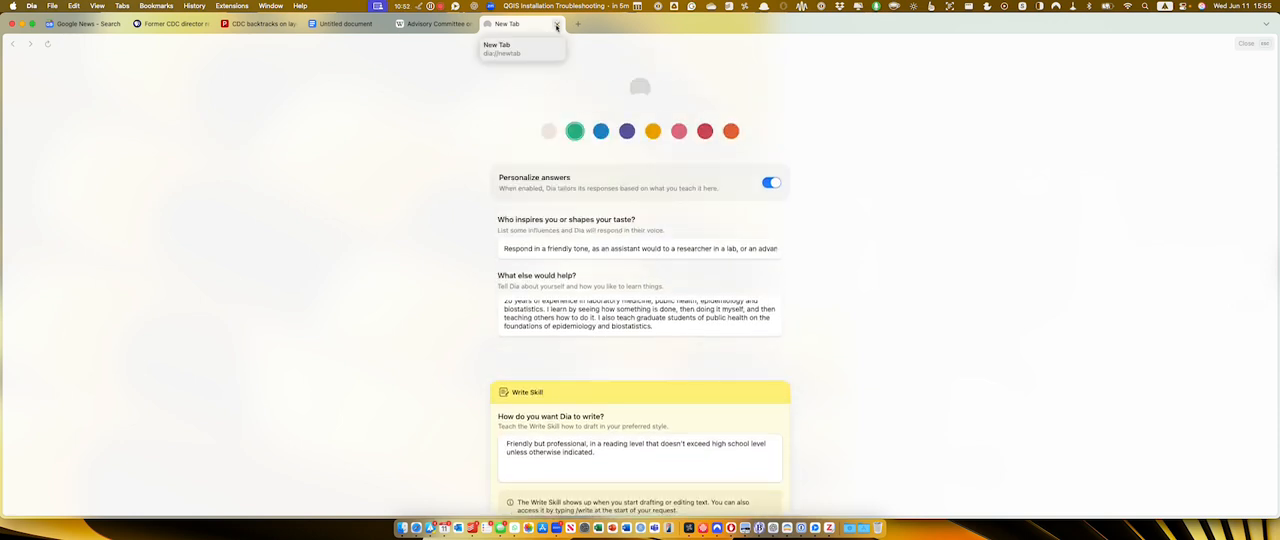
{"action": "left_click", "coordinate": [556, 27]}
Run the /humor skill on the Wikipedia article's "As of 2023" paragraph, using only the selected text as context.
{"action": "left_click", "coordinate": [437, 23]}
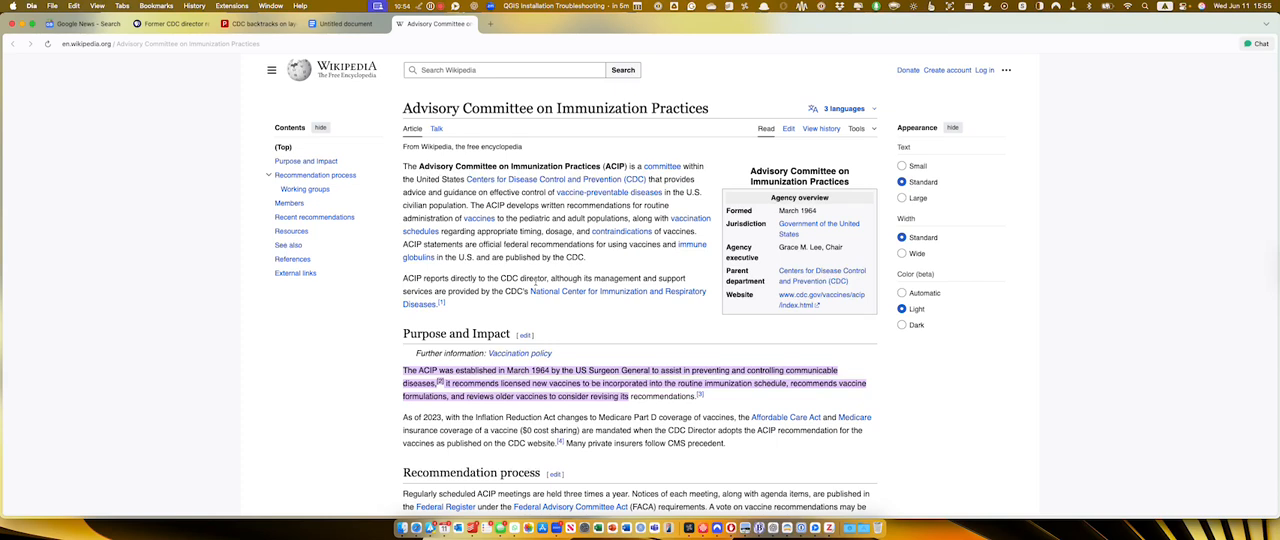
{"action": "scroll", "coordinate": [534, 283], "scroll_direction": "down", "scroll_amount": 5}
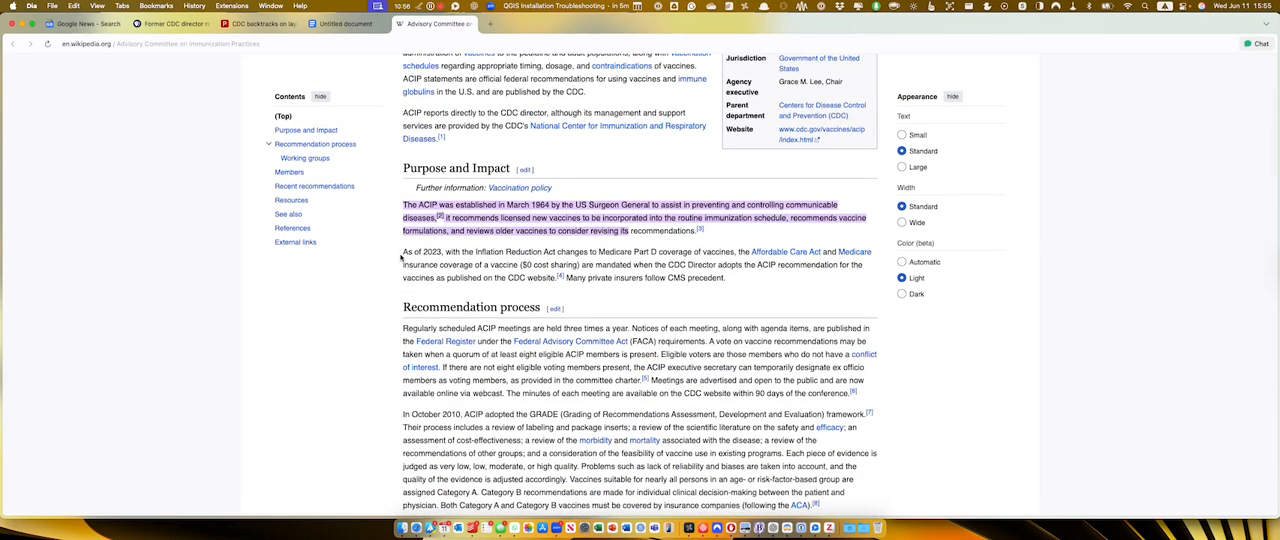
{"action": "left_click_drag", "start_coordinate": [403, 252], "coordinate": [757, 279]}
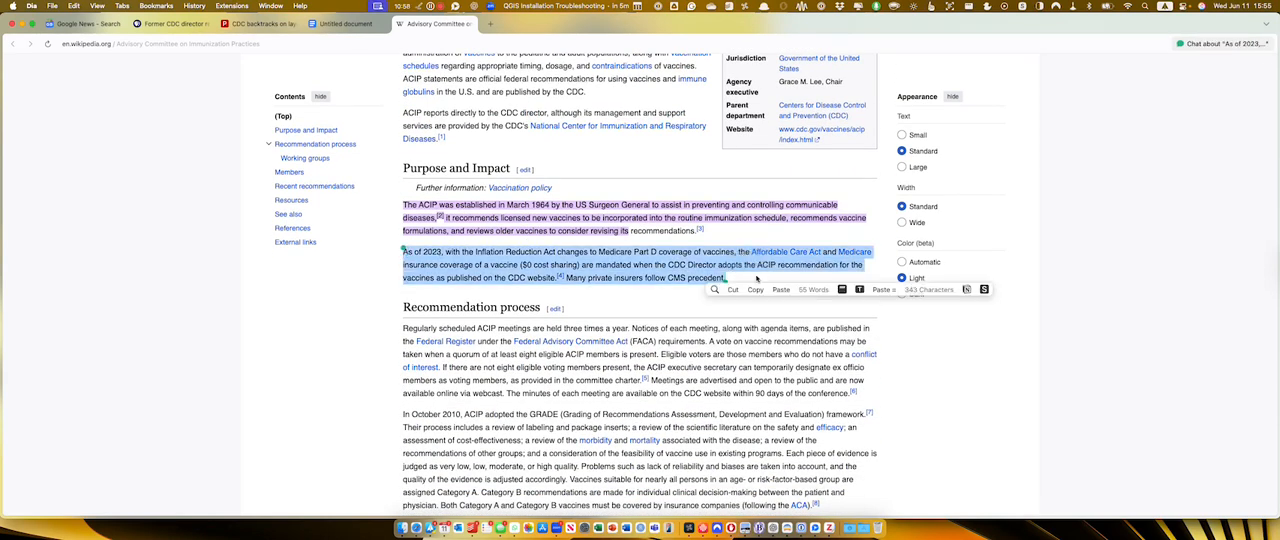
{"action": "key", "text": "super+e"}
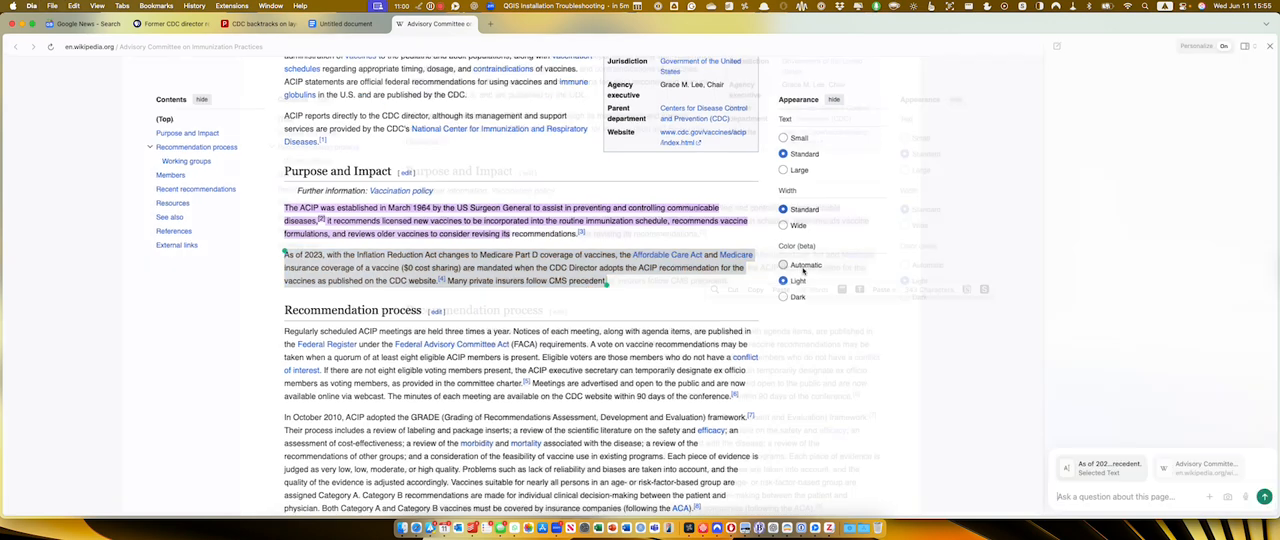
{"action": "left_click", "coordinate": [1236, 456]}
{"action": "type", "text": "/humor"}
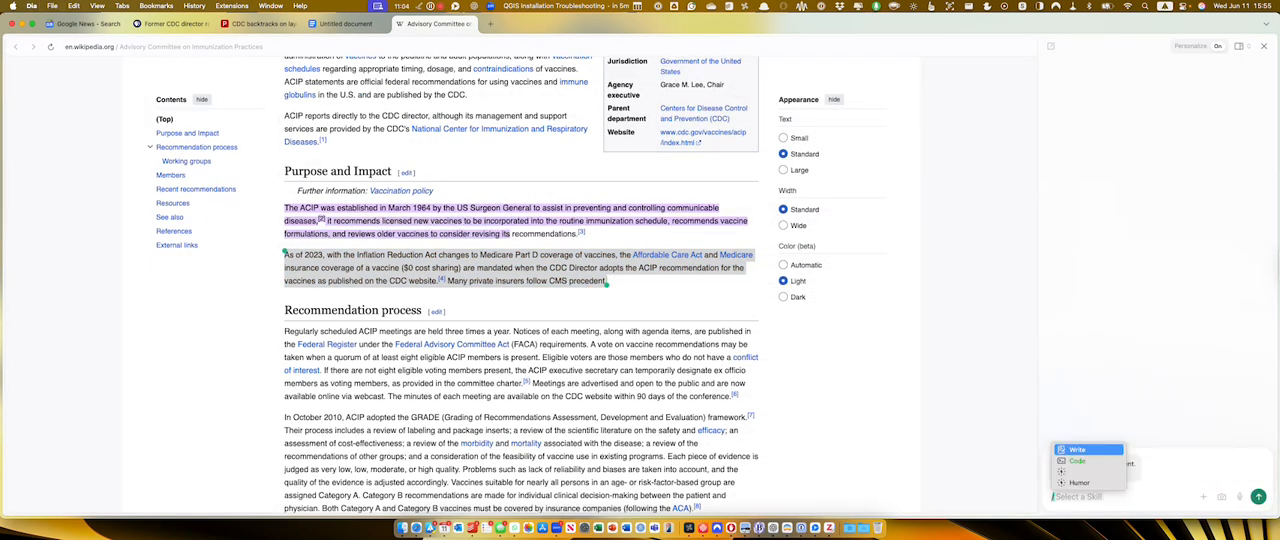
{"action": "key", "text": "Return"}
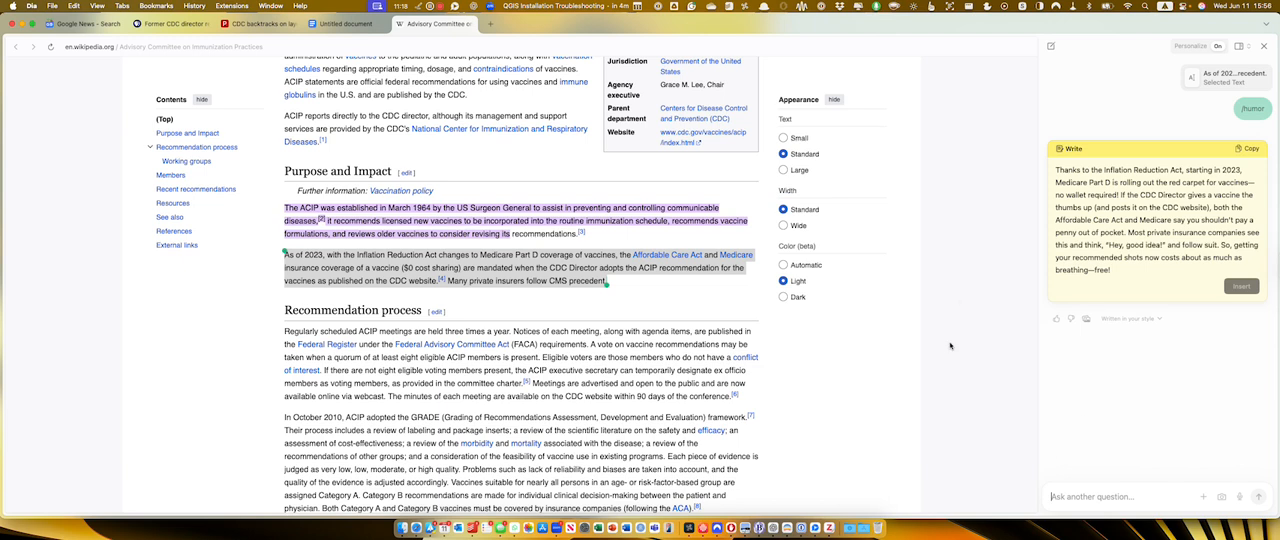
Skim the Wikipedia article's sections on the committee's purpose, members and recent recommendations beside the chat's rewrite.
{"action": "left_click", "coordinate": [452, 279]}
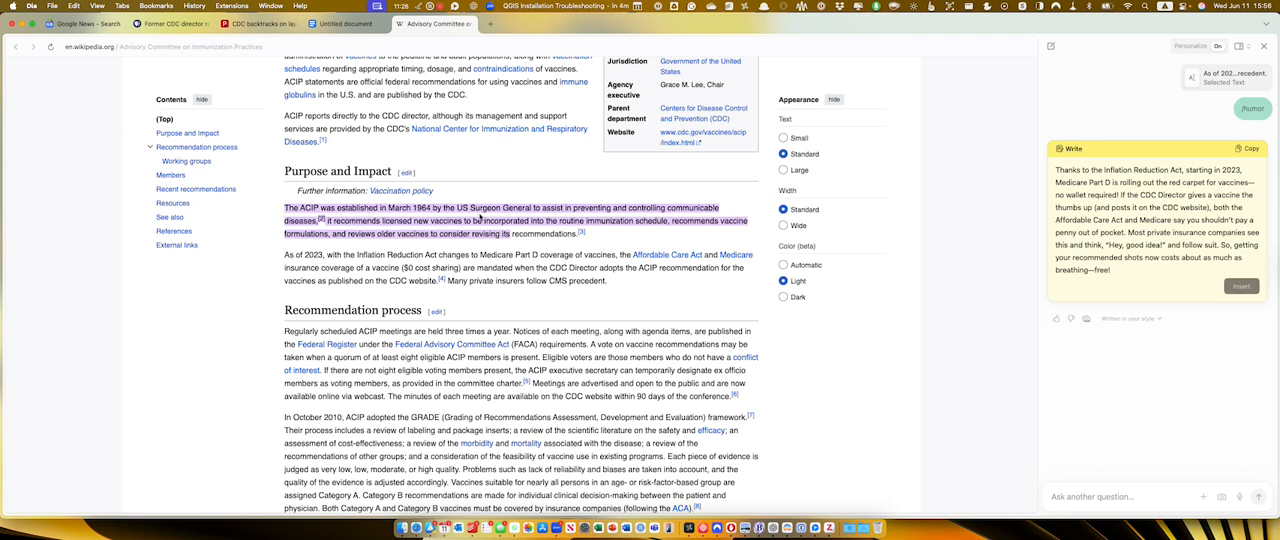
{"action": "scroll", "coordinate": [484, 214], "scroll_direction": "down", "scroll_amount": 15}
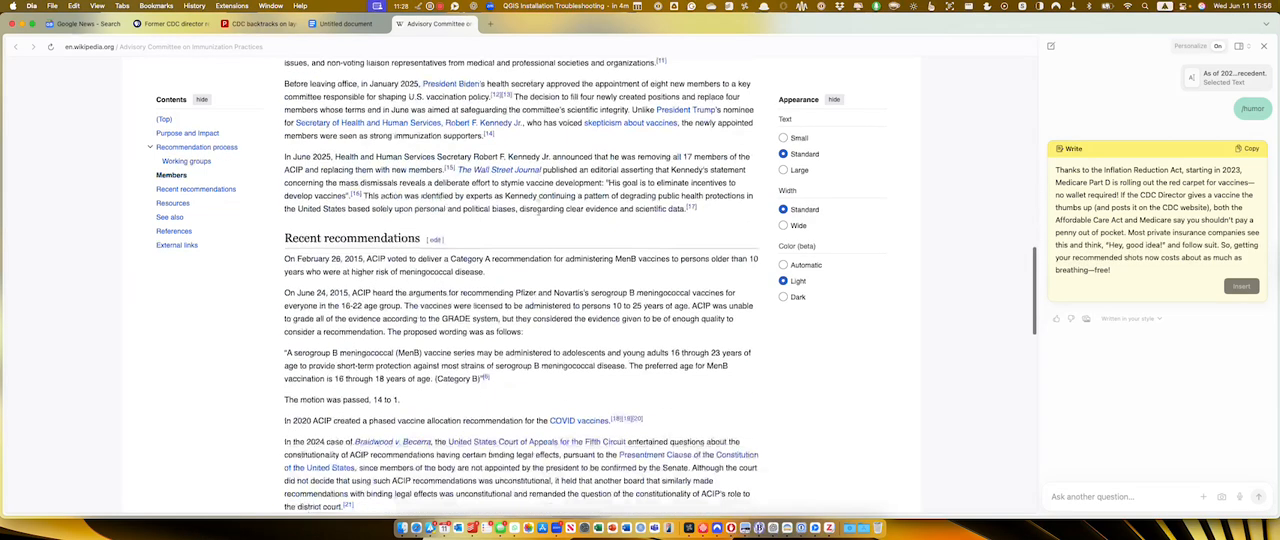
{"action": "scroll", "coordinate": [538, 212], "scroll_direction": "down", "scroll_amount": 10}
{"action": "scroll", "coordinate": [683, 192], "scroll_direction": "up", "scroll_amount": 20}
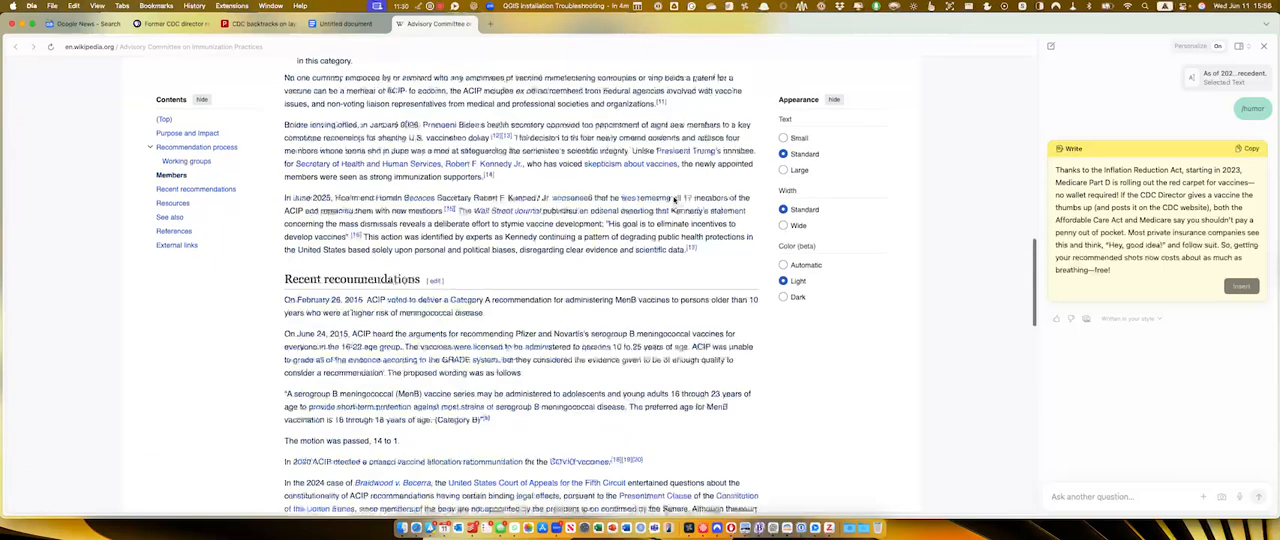
{"action": "scroll", "coordinate": [683, 192], "scroll_direction": "up", "scroll_amount": 5}
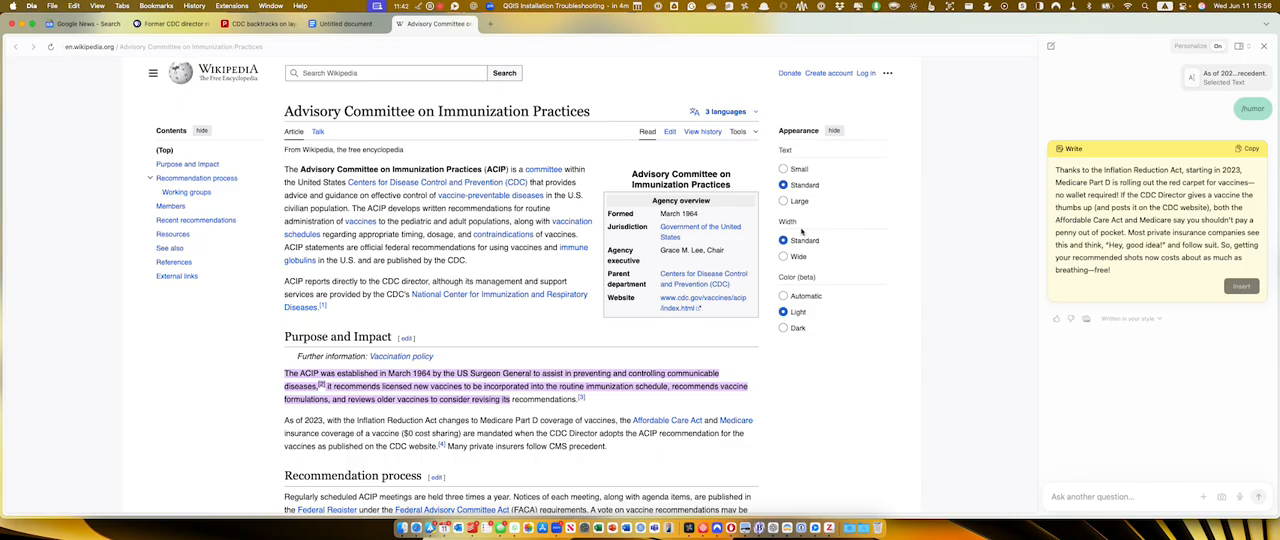
{"action": "scroll", "coordinate": [446, 214], "scroll_direction": "down", "scroll_amount": 20}
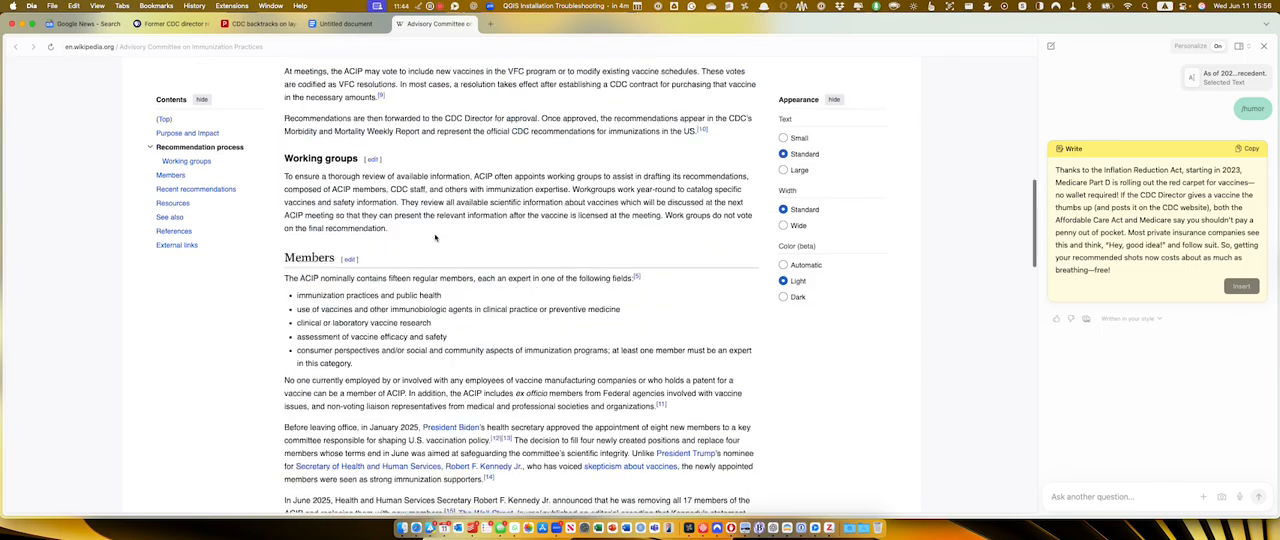
{"action": "scroll", "coordinate": [436, 237], "scroll_direction": "down", "scroll_amount": 5}
{"action": "scroll", "coordinate": [436, 237], "scroll_direction": "up", "scroll_amount": 20}
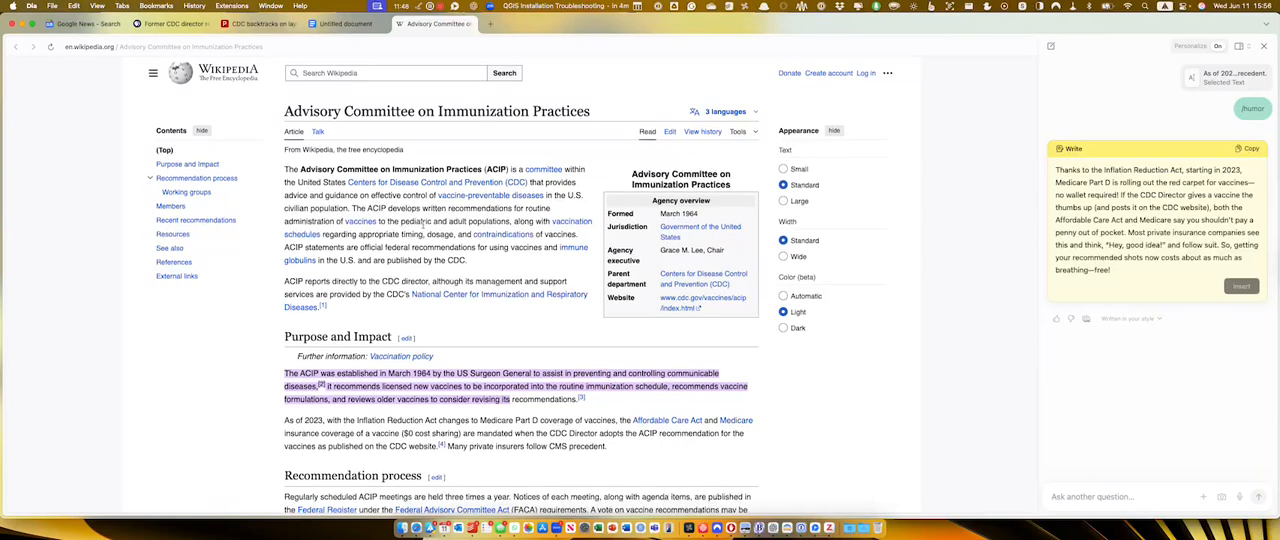